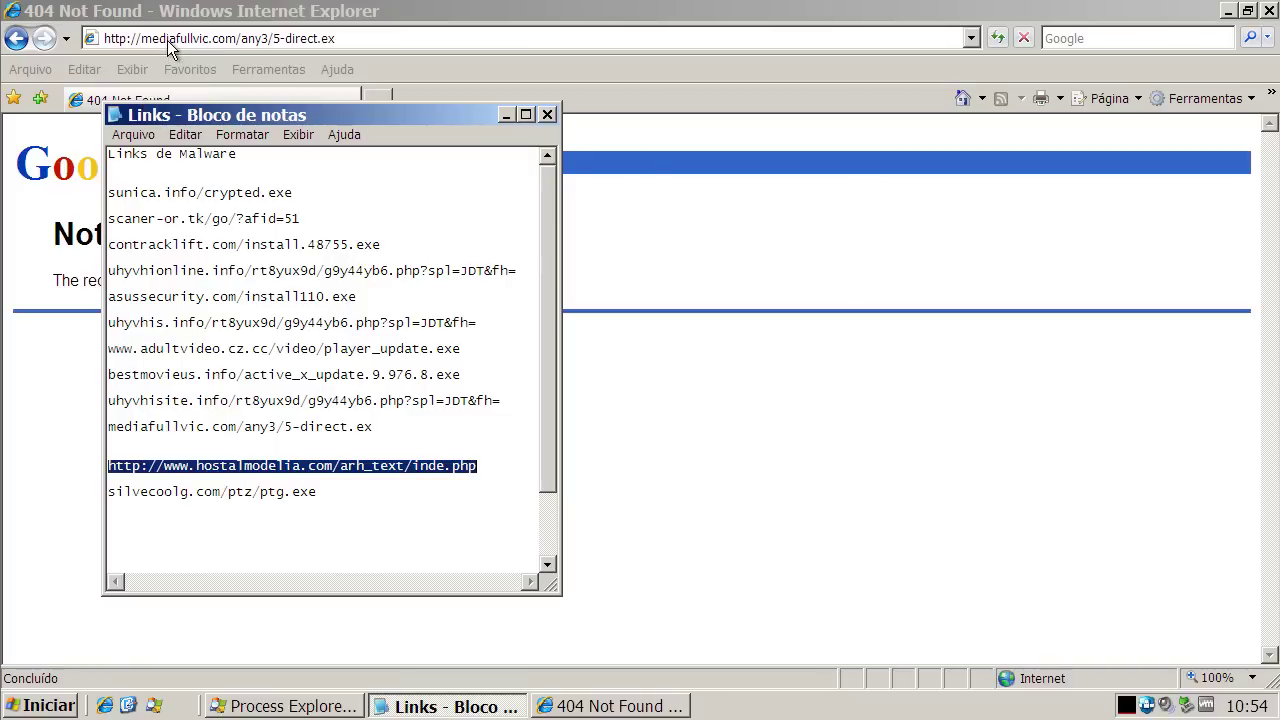
{"action": "left_click", "coordinate": [167, 38]}
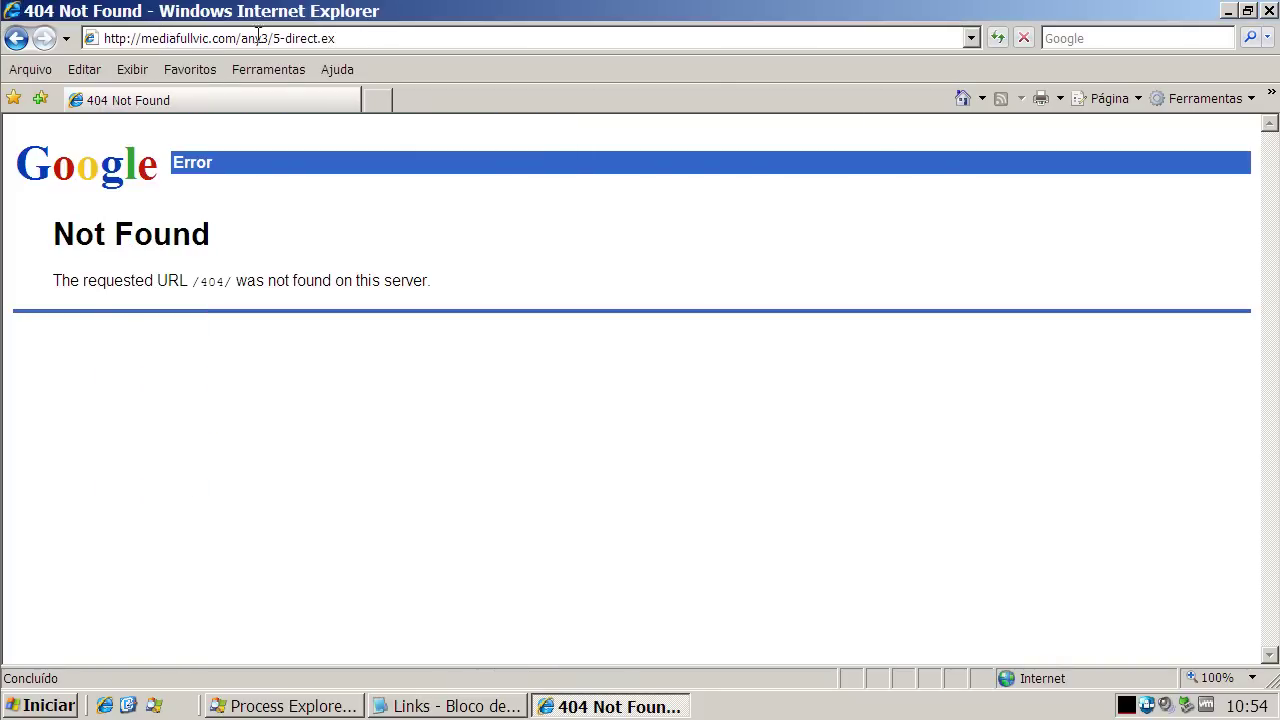
{"action": "left_click_drag", "start_coordinate": [356, 38], "coordinate": [86, 40]}
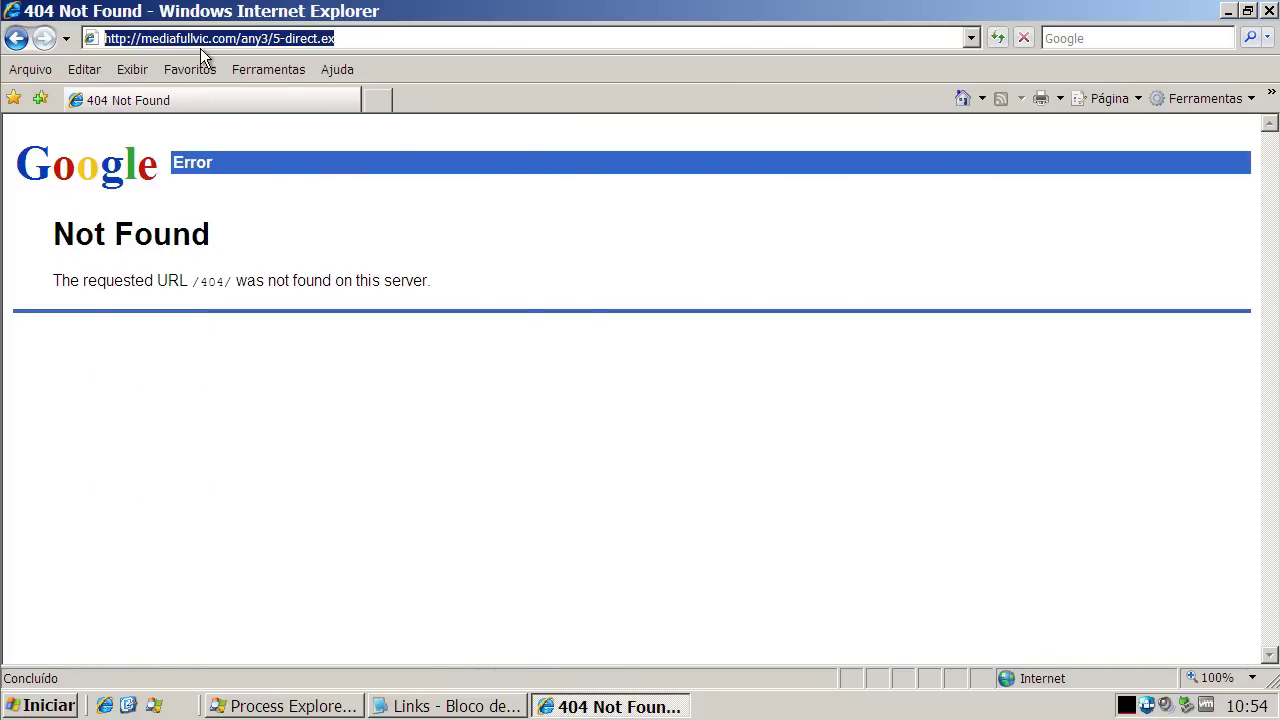
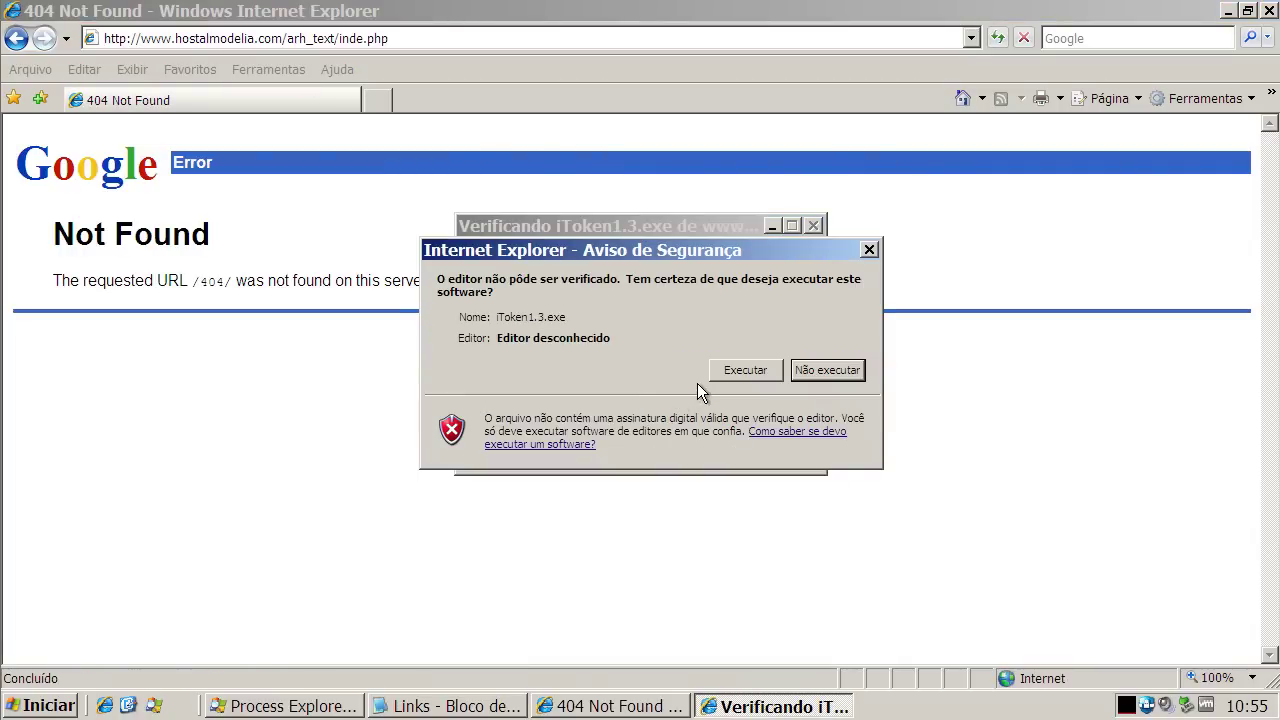
{"action": "left_click", "coordinate": [740, 372]}
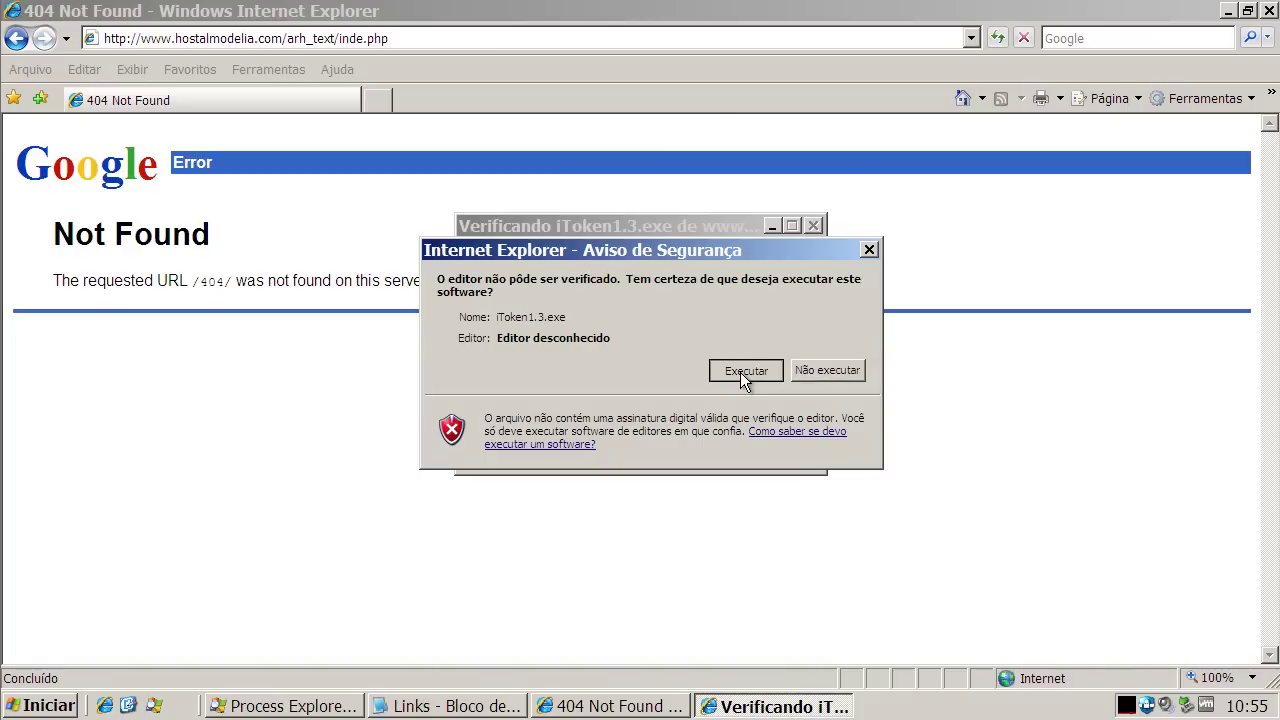
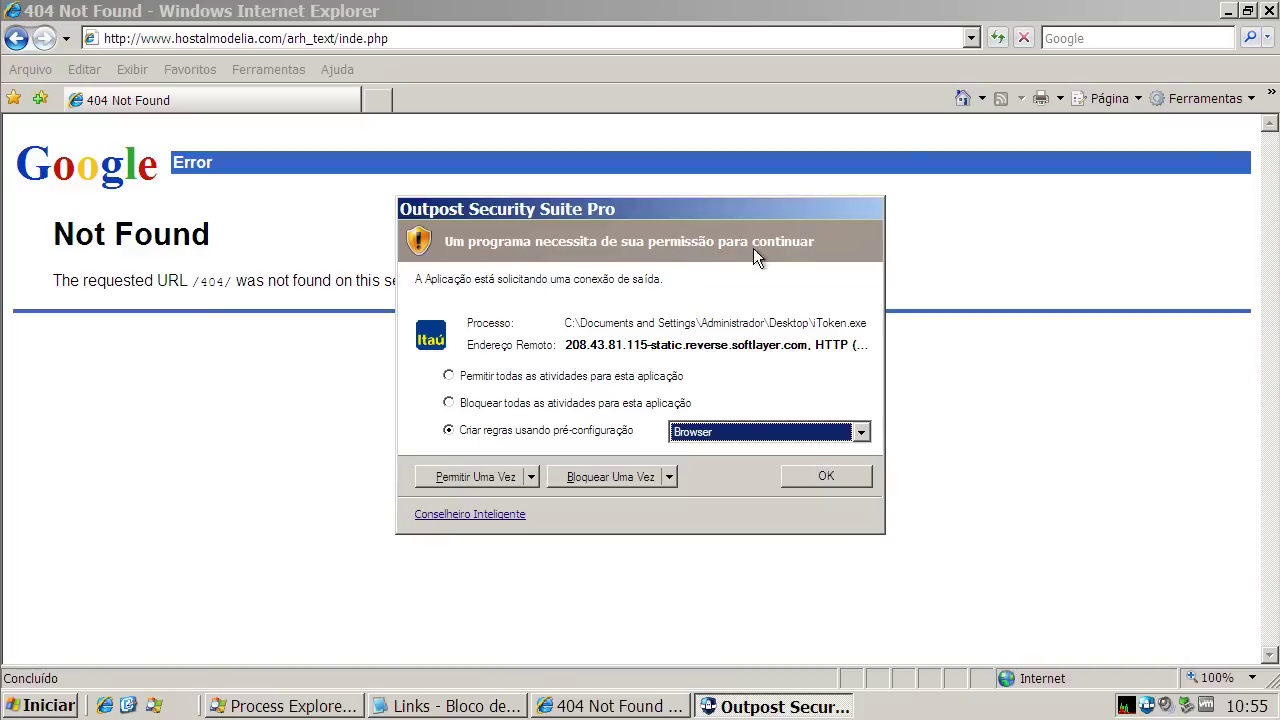
Allow all activities for iToken.exe in the firewall alert and kill its process in Process Explorer.
{"action": "left_click", "coordinate": [450, 378]}
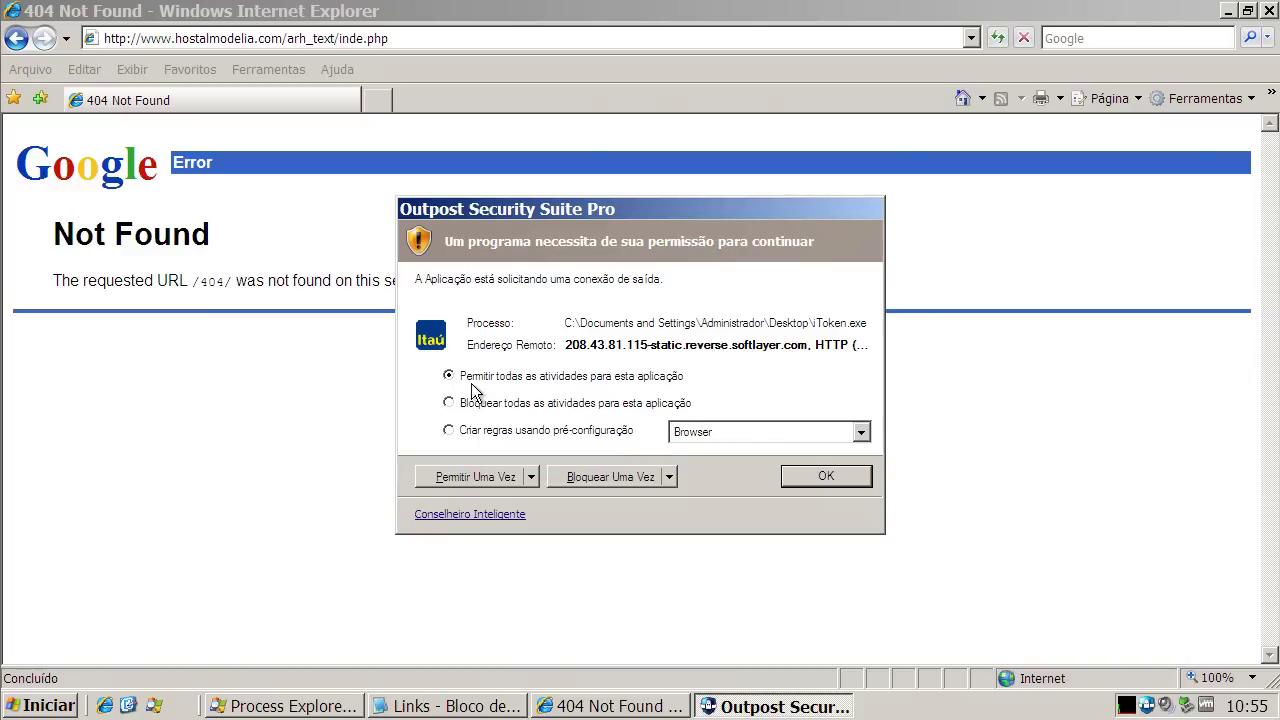
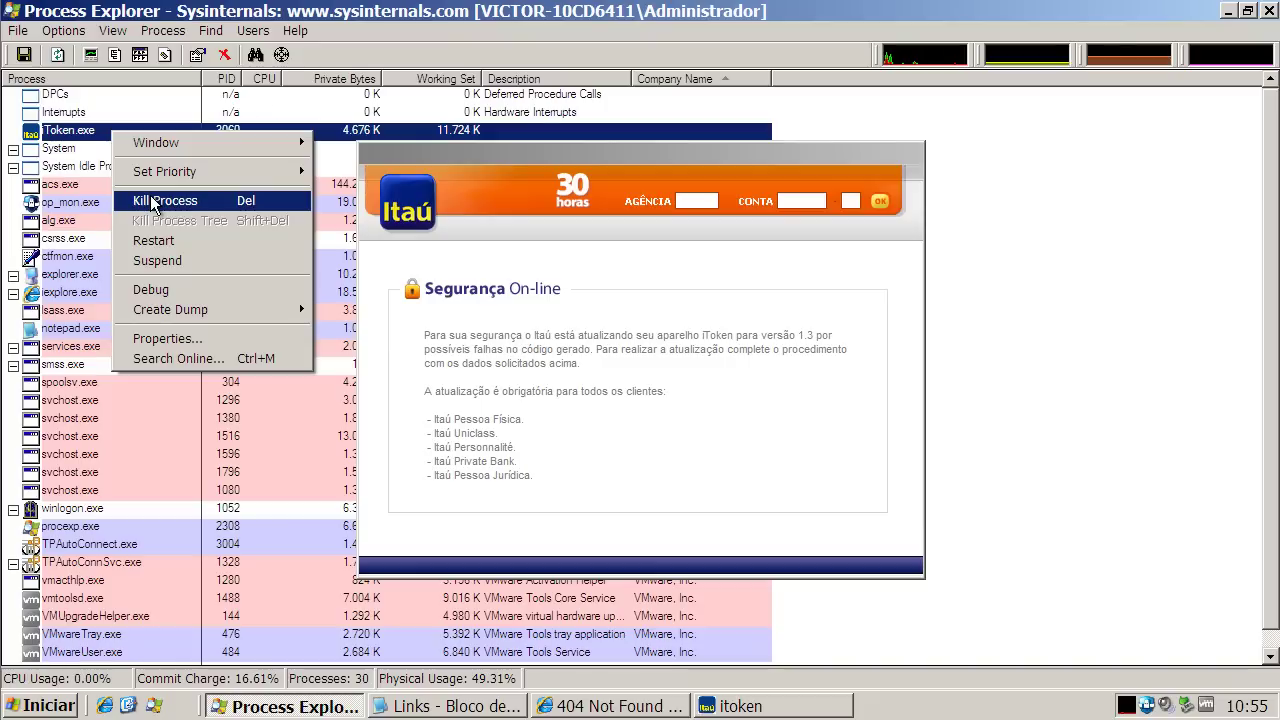
{"action": "left_click", "coordinate": [153, 201]}
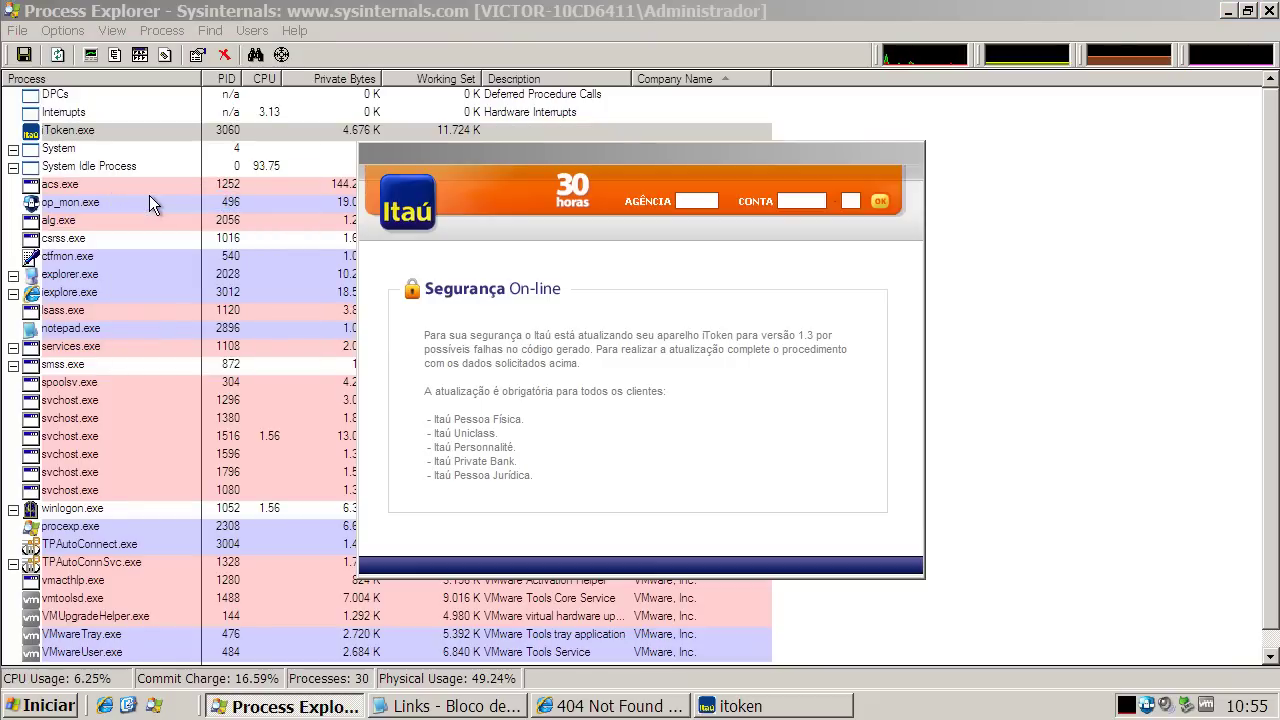
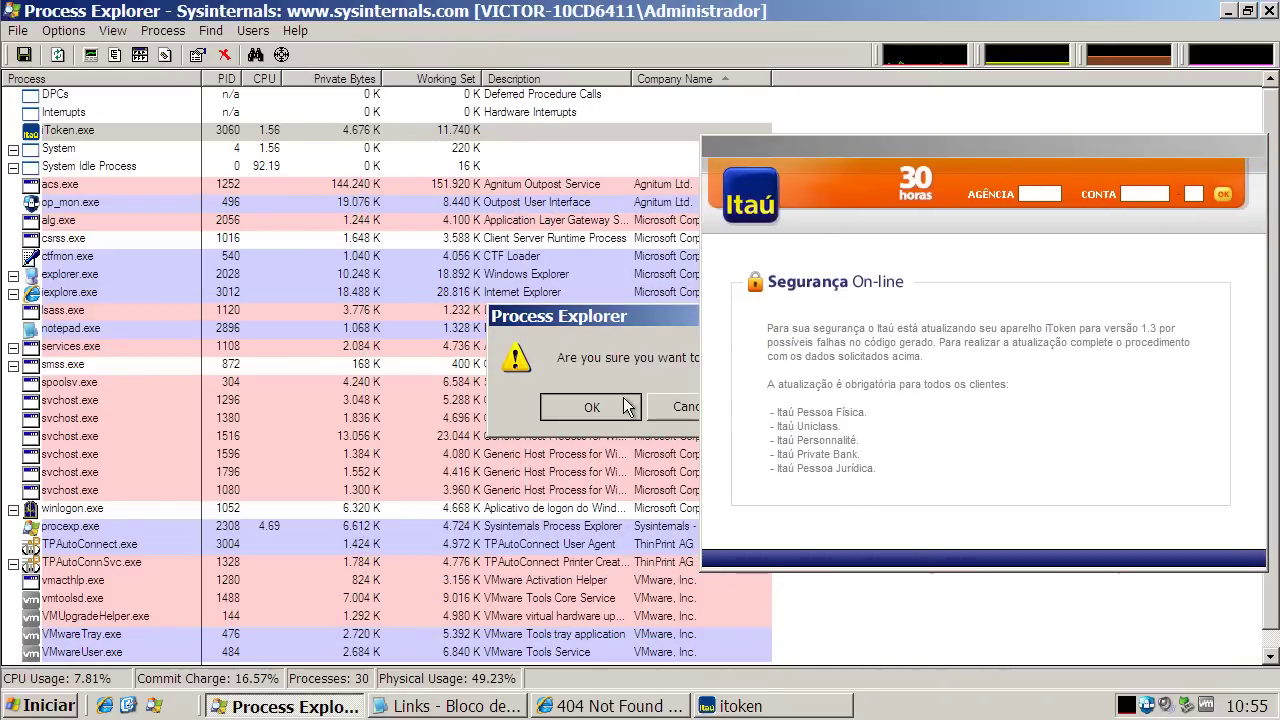
{"action": "left_click", "coordinate": [1228, 11]}
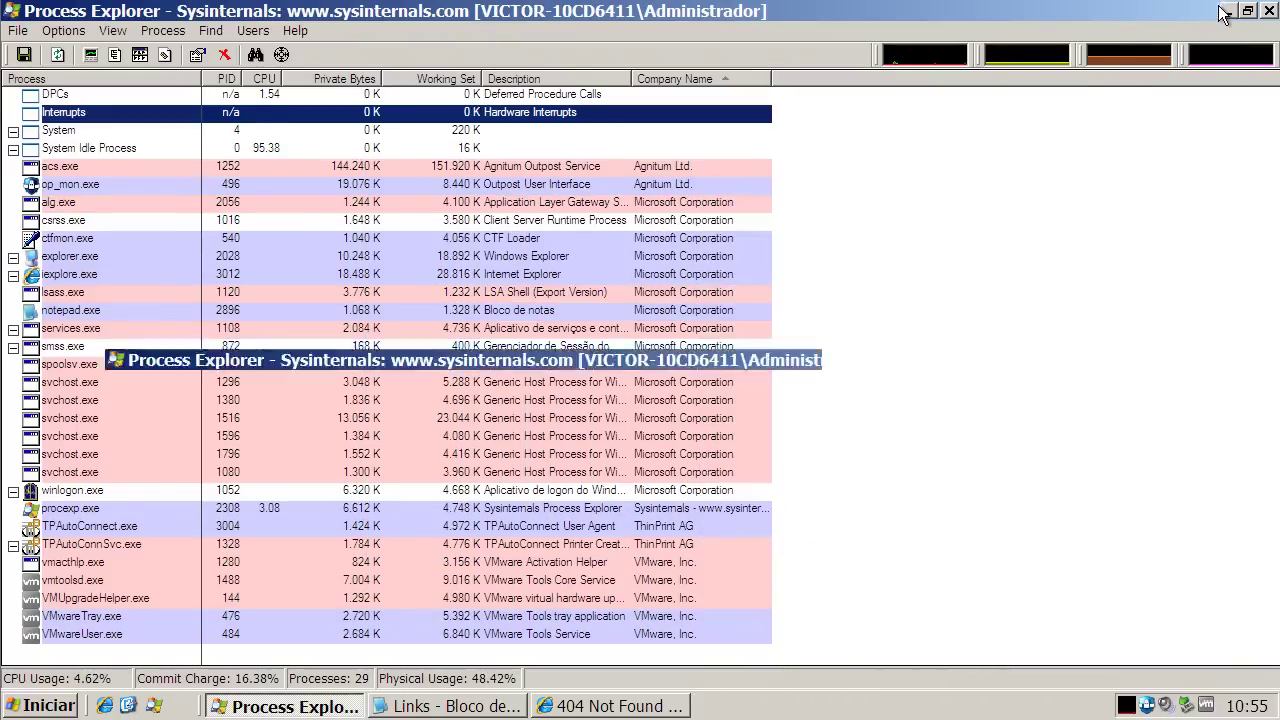
Copy the silvecoolg.com/ptz/ptg.exe link from the Links note, open it in the browser and run ptg.exe.
{"action": "left_click", "coordinate": [440, 706]}
{"action": "double_click", "coordinate": [294, 497]}
{"action": "right_click", "coordinate": [292, 492]}
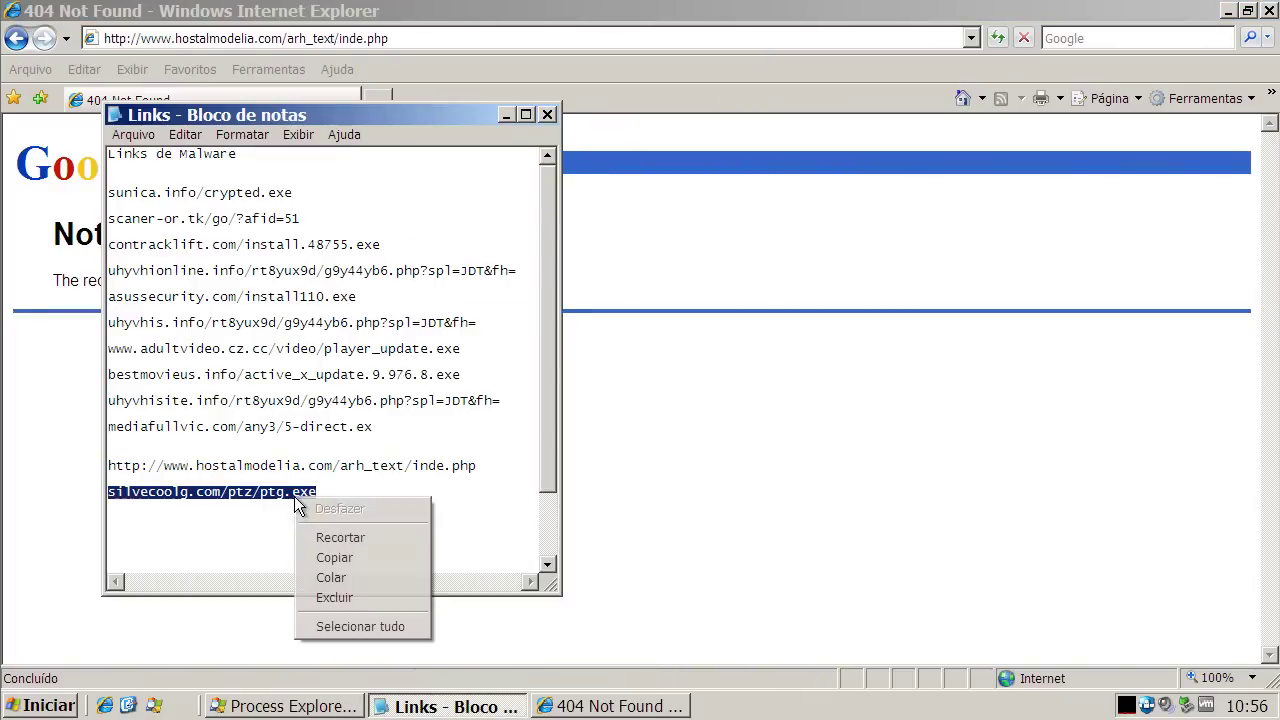
{"action": "left_click", "coordinate": [324, 556]}
{"action": "left_click", "coordinate": [279, 39]}
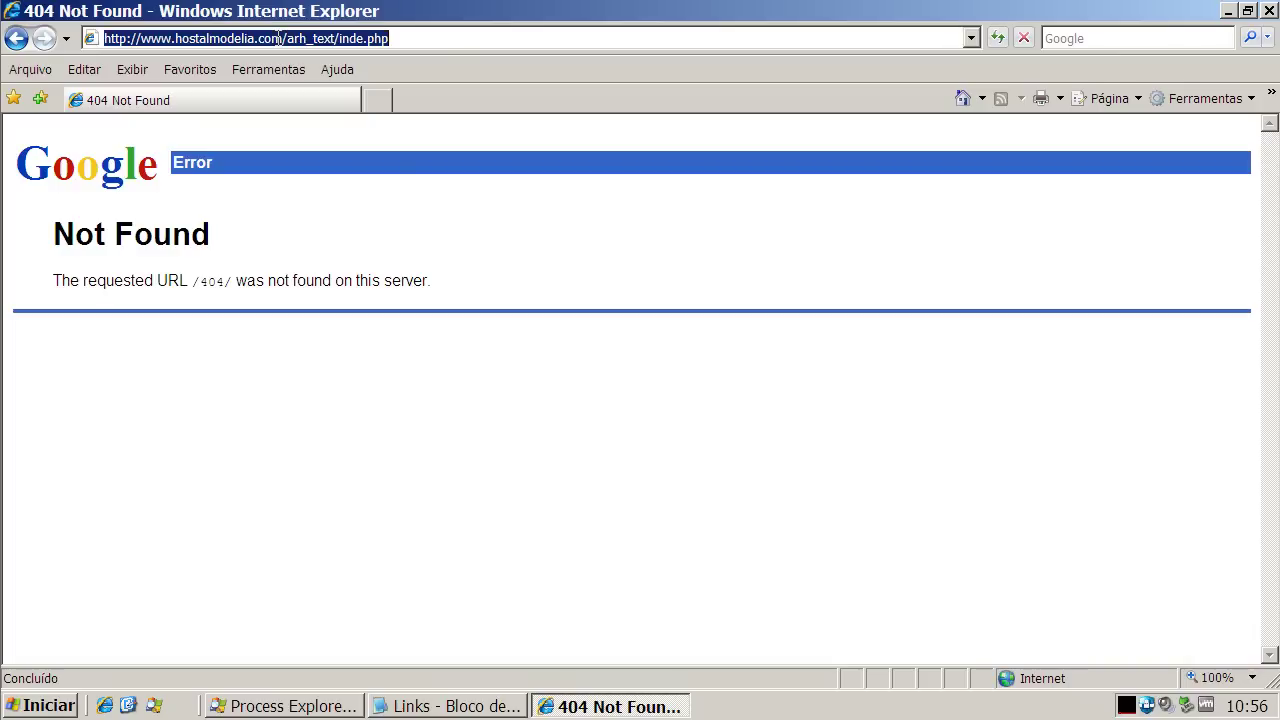
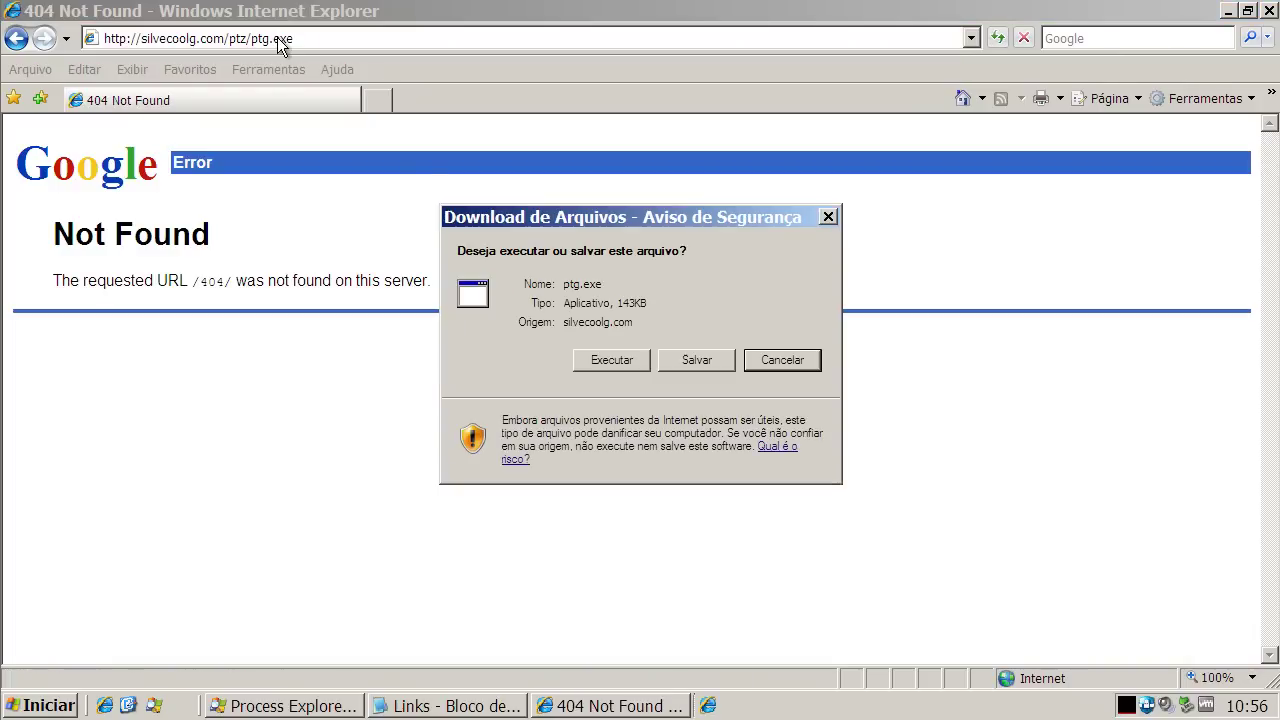
{"action": "left_click", "coordinate": [610, 362]}
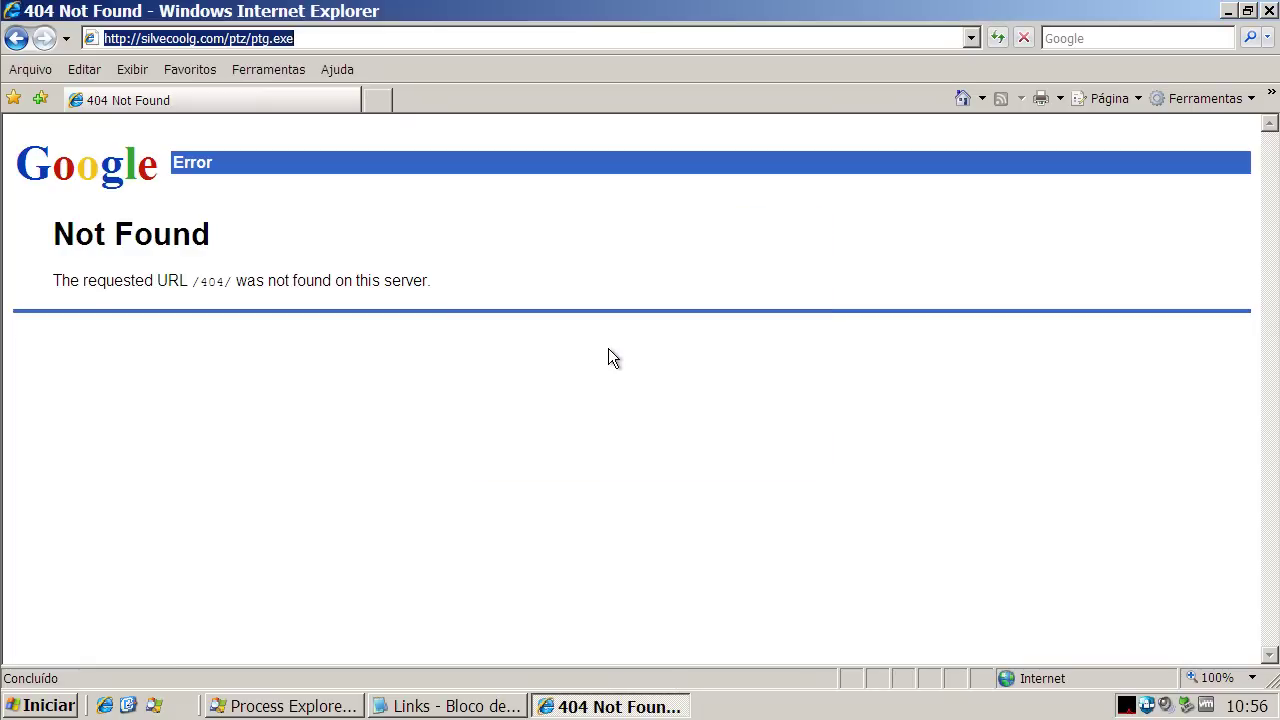
Copy the povg.info/cn.exe link from the Links note and remove the infected ptg[1].exe through the malware alert.
{"action": "left_click", "coordinate": [398, 705]}
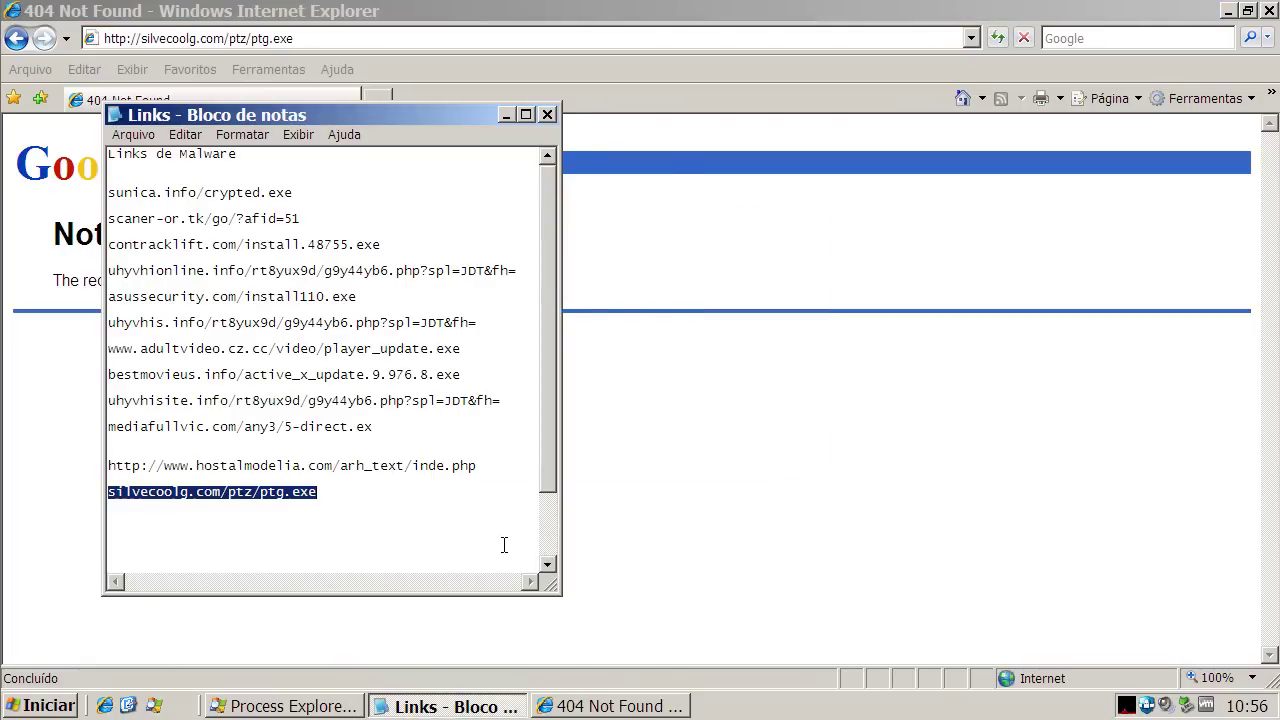
{"action": "left_click_drag", "start_coordinate": [550, 467], "coordinate": [552, 512]}
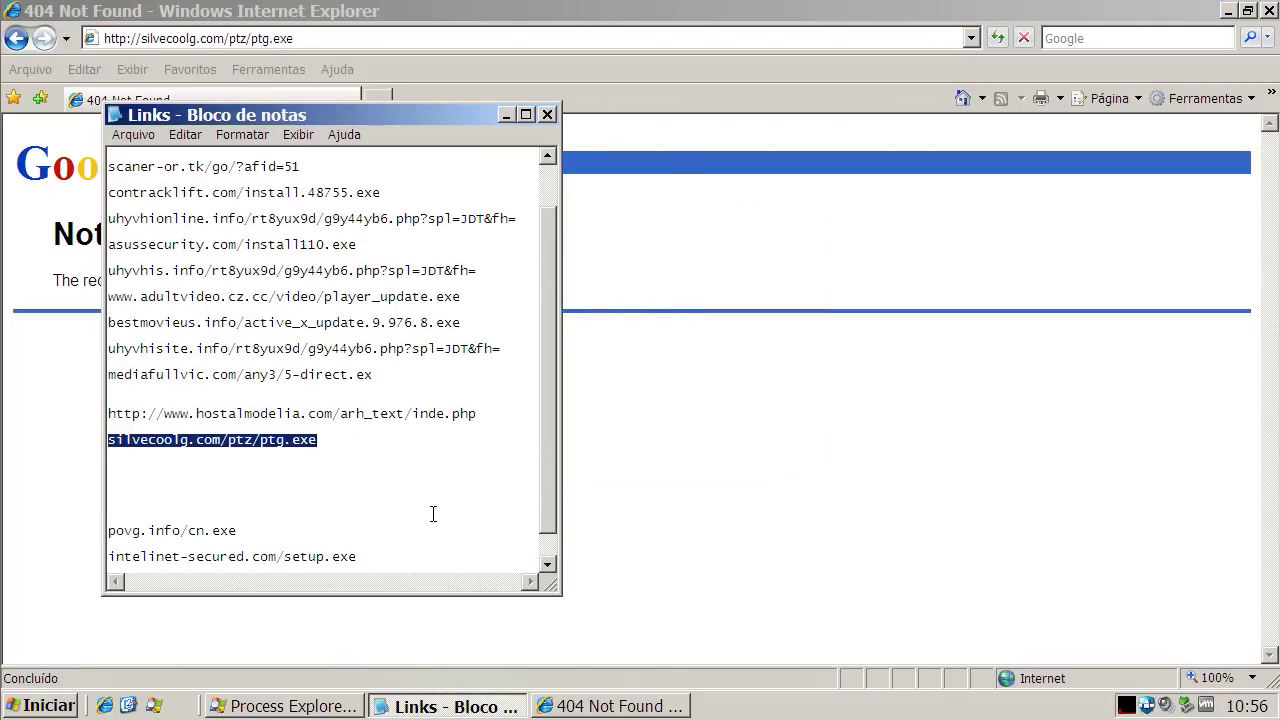
{"action": "double_click", "coordinate": [233, 531]}
{"action": "right_click", "coordinate": [234, 533]}
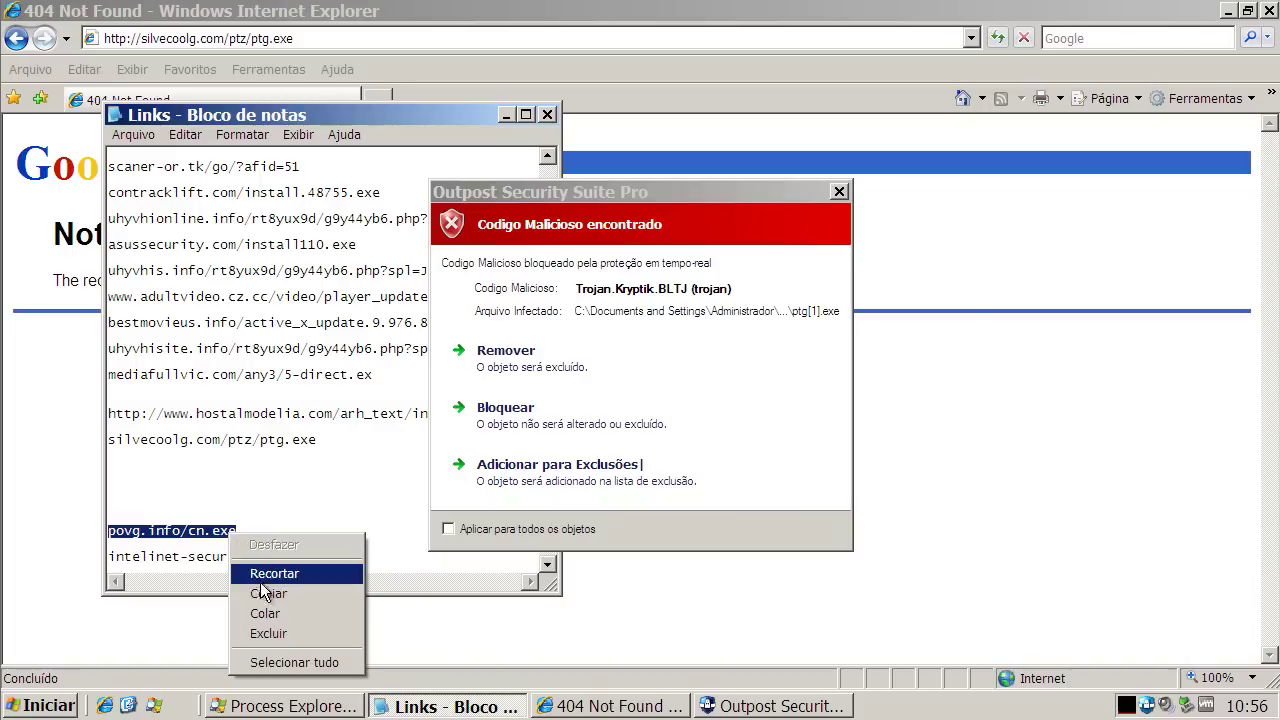
{"action": "left_click", "coordinate": [285, 593]}
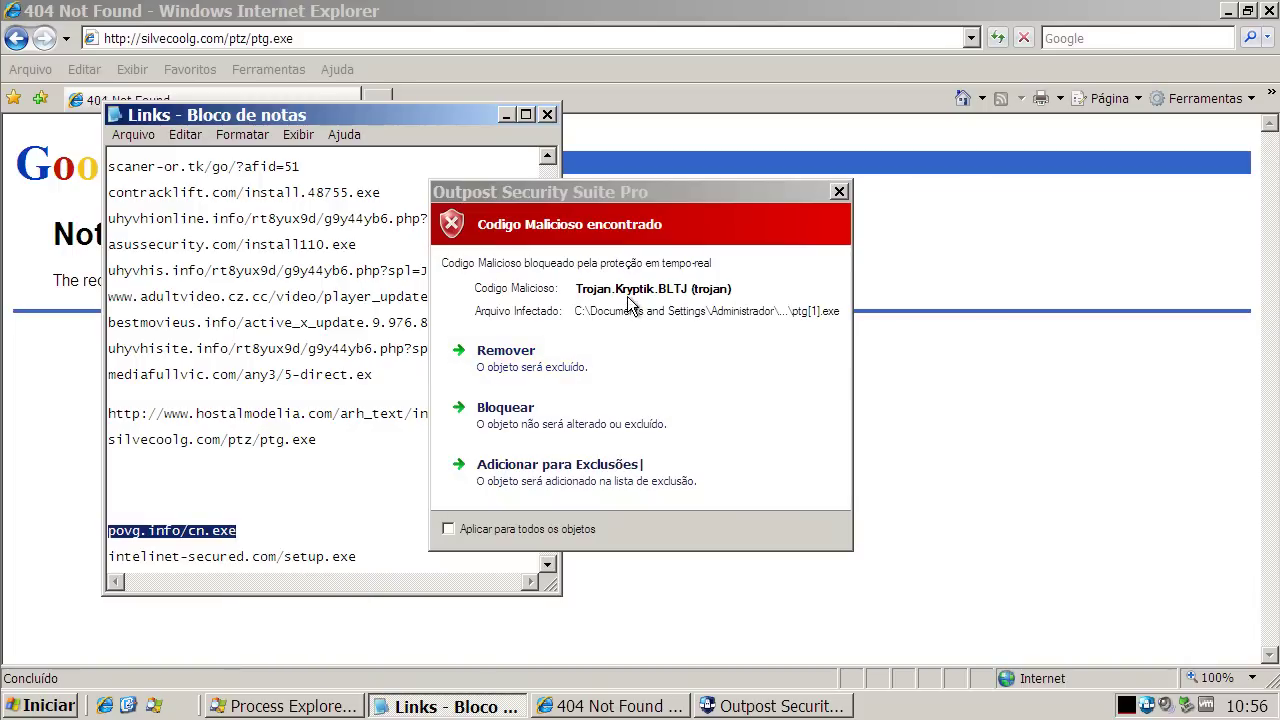
{"action": "left_click", "coordinate": [495, 363]}
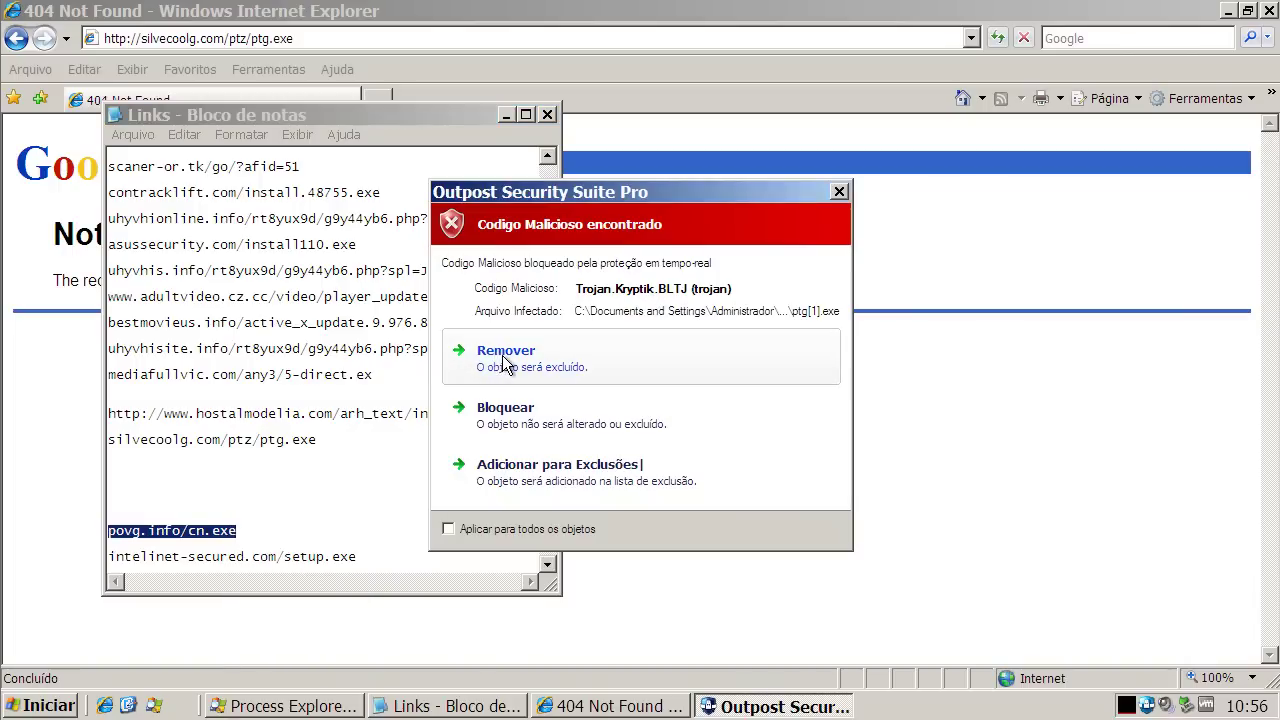
{"action": "left_click", "coordinate": [505, 352]}
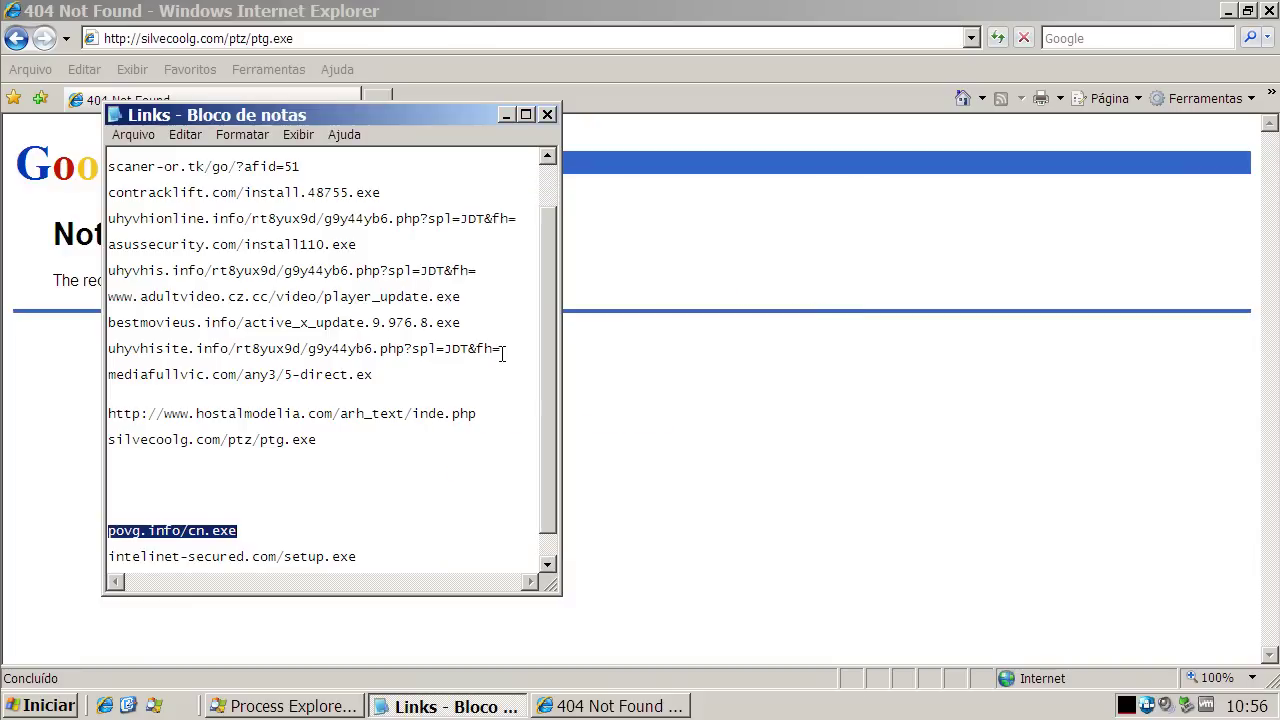
Copy the selected povg.info/cn.exe link again, open it in the browser and run cn.exe.
{"action": "right_click", "coordinate": [187, 533]}
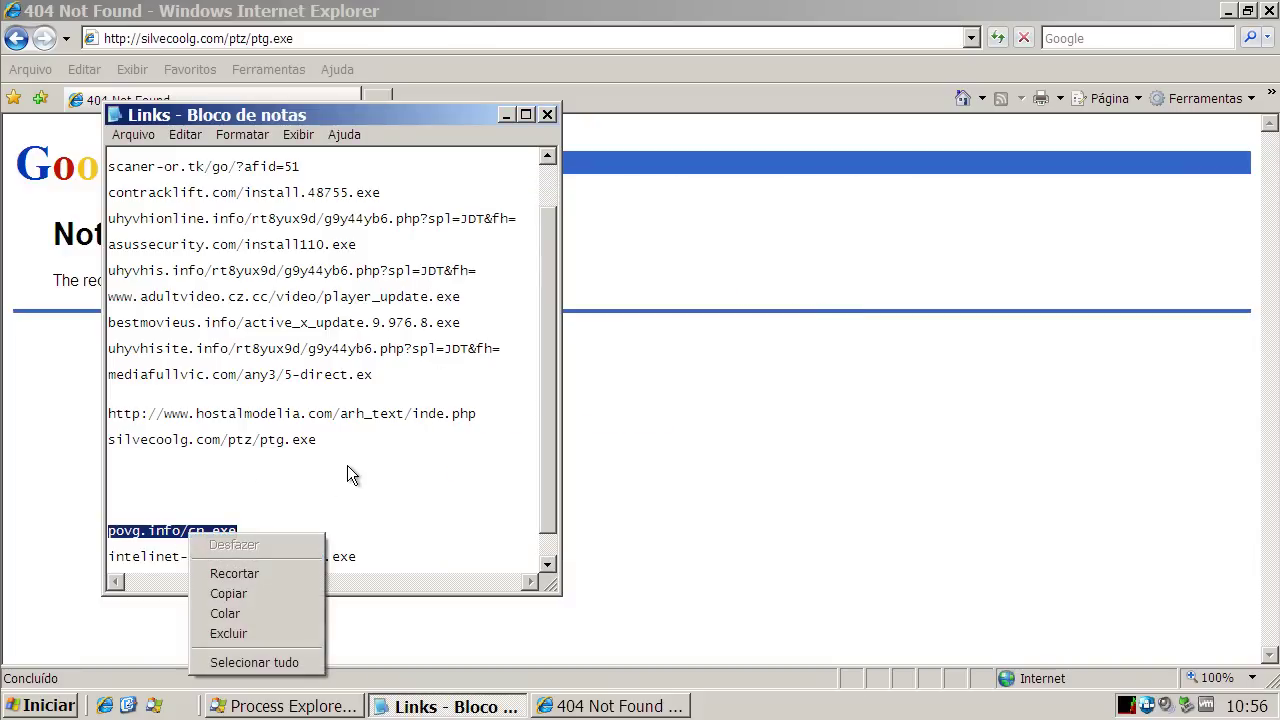
{"action": "left_click", "coordinate": [235, 592]}
{"action": "left_click", "coordinate": [177, 38]}
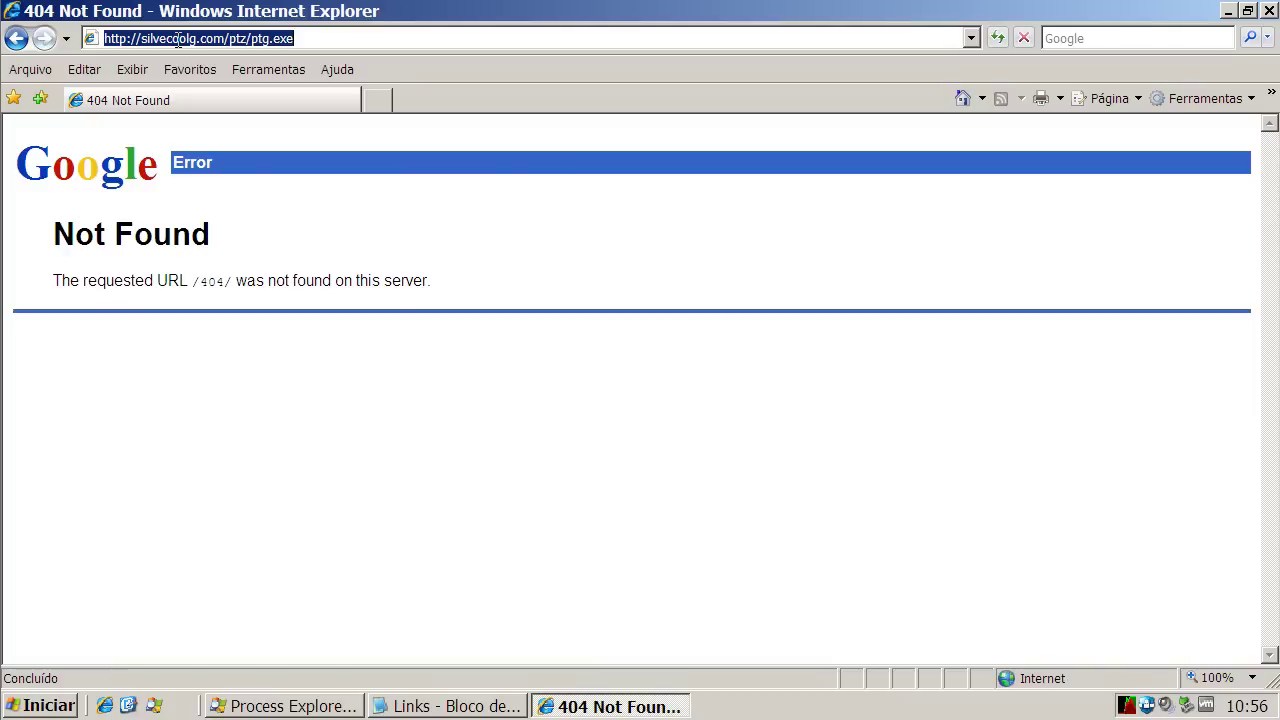
{"action": "key", "text": "ctrl+v"}
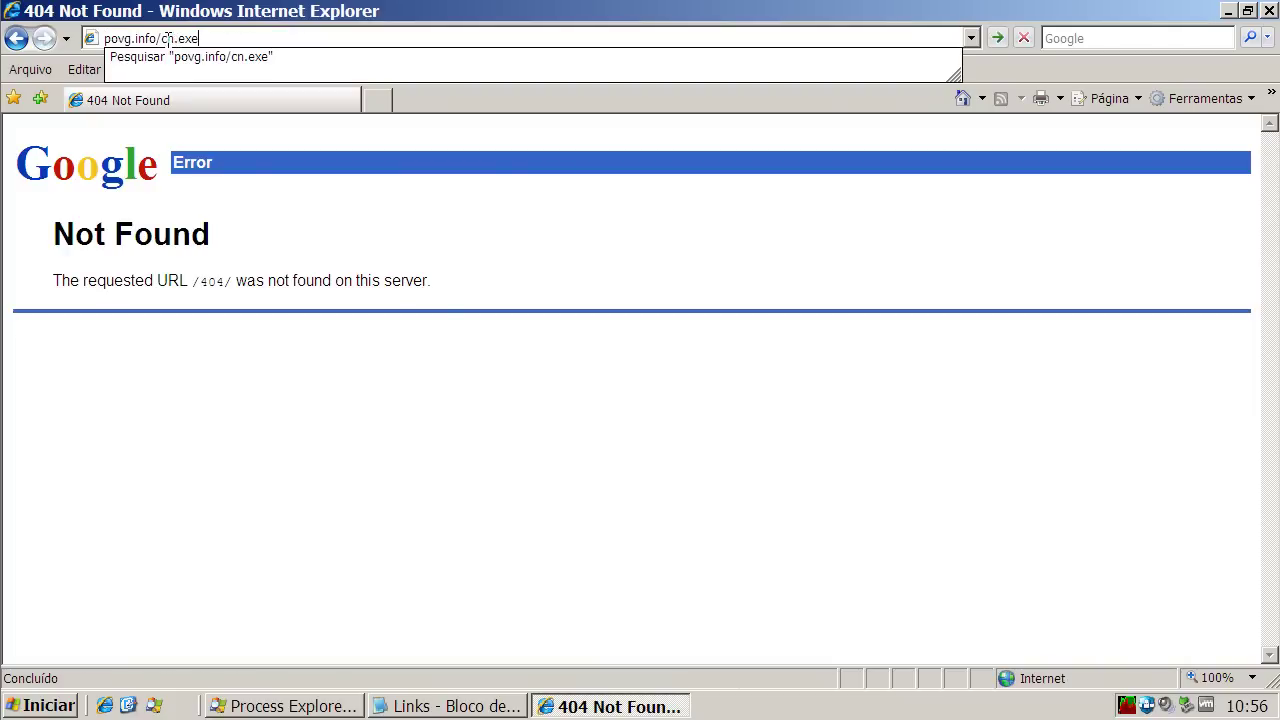
{"action": "key", "text": "Return"}
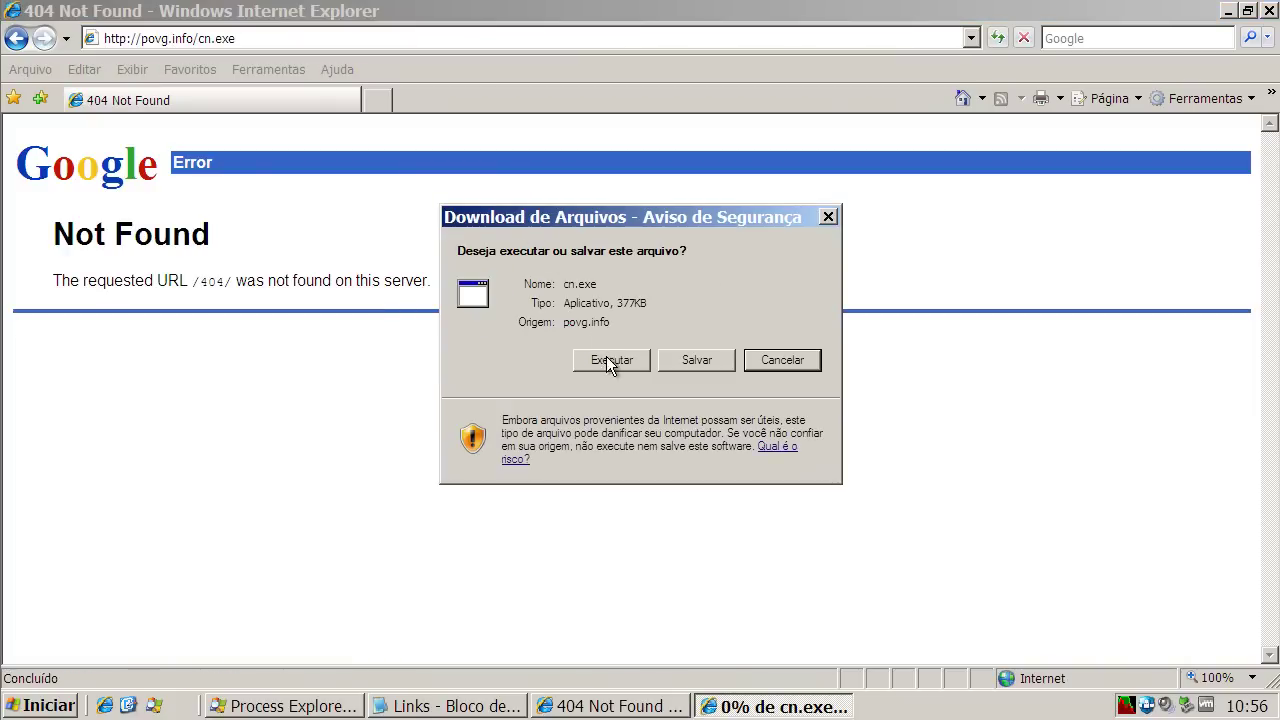
{"action": "left_click", "coordinate": [610, 360]}
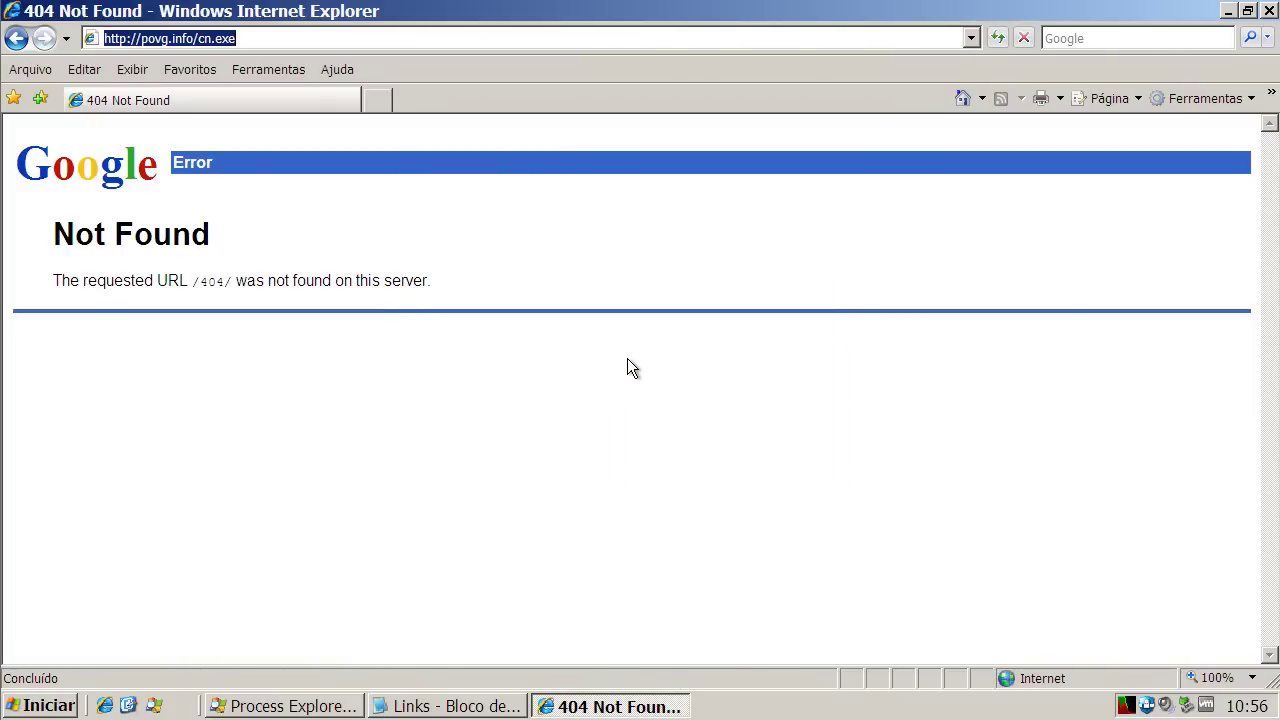
Copy the intelinet-secured.com/setup.exe link from the Links note and remove the infected cn[1].exe through the malware alert.
{"action": "left_click", "coordinate": [440, 704]}
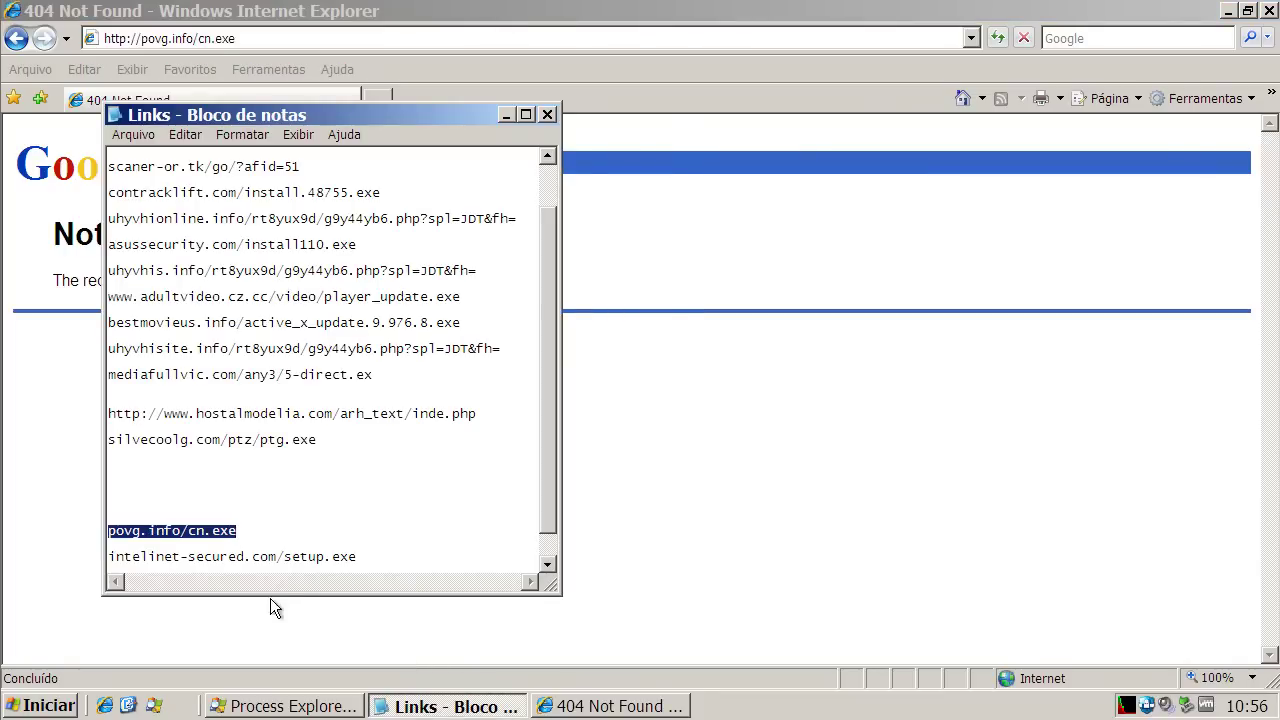
{"action": "double_click", "coordinate": [265, 557]}
{"action": "right_click", "coordinate": [265, 557]}
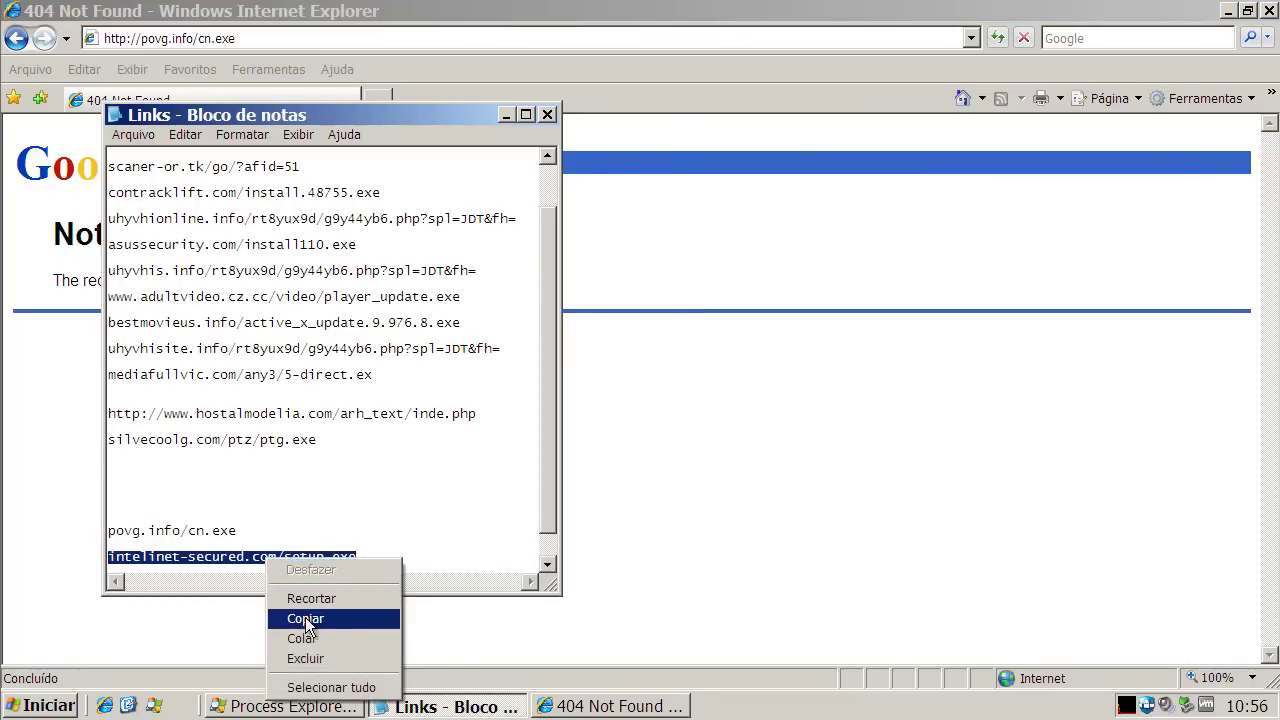
{"action": "left_click", "coordinate": [307, 621]}
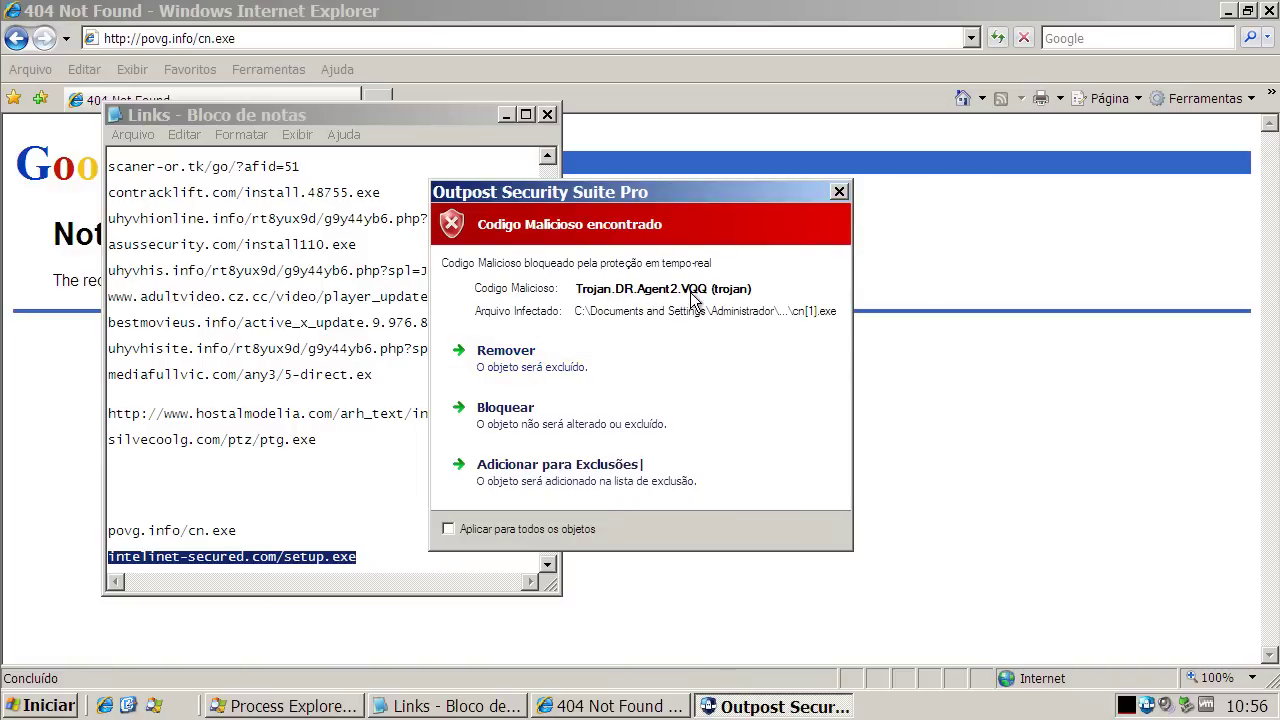
{"action": "left_click", "coordinate": [524, 362]}
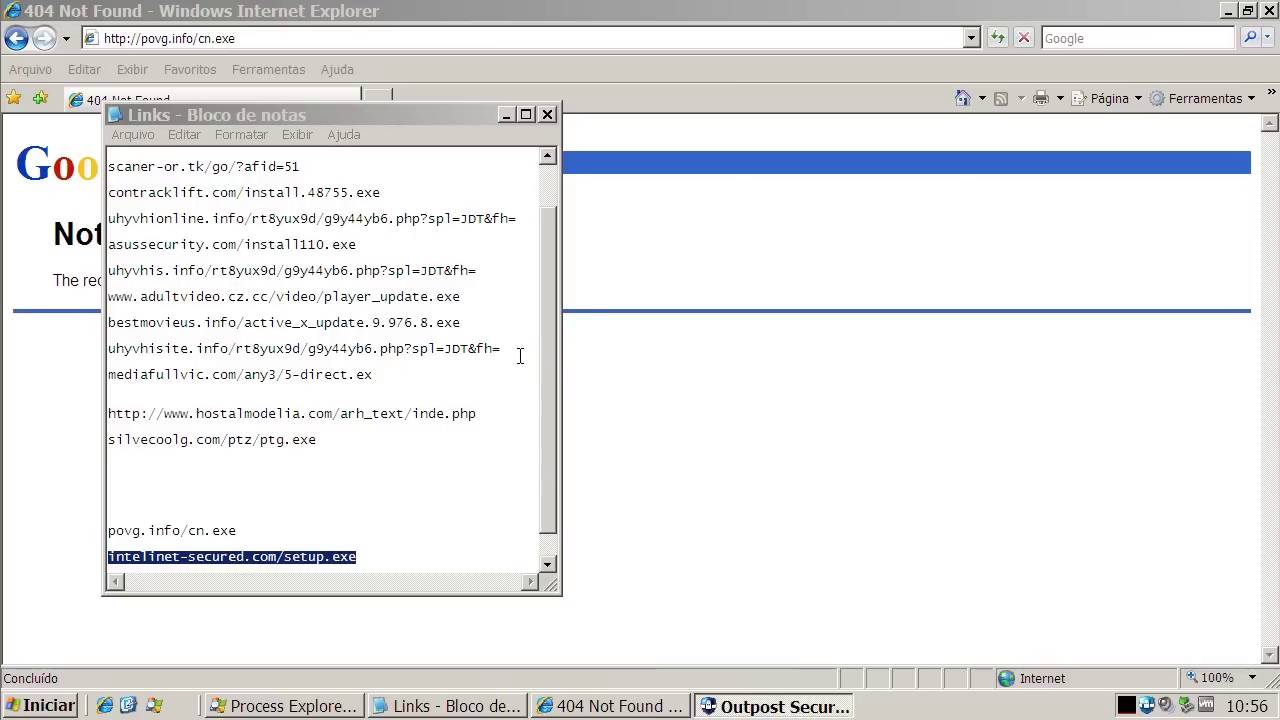
Recopy the intelinet-secured.com/setup.exe link, close the note, and run the file from the browser, continuing to its license agreement.
{"action": "right_click", "coordinate": [216, 555]}
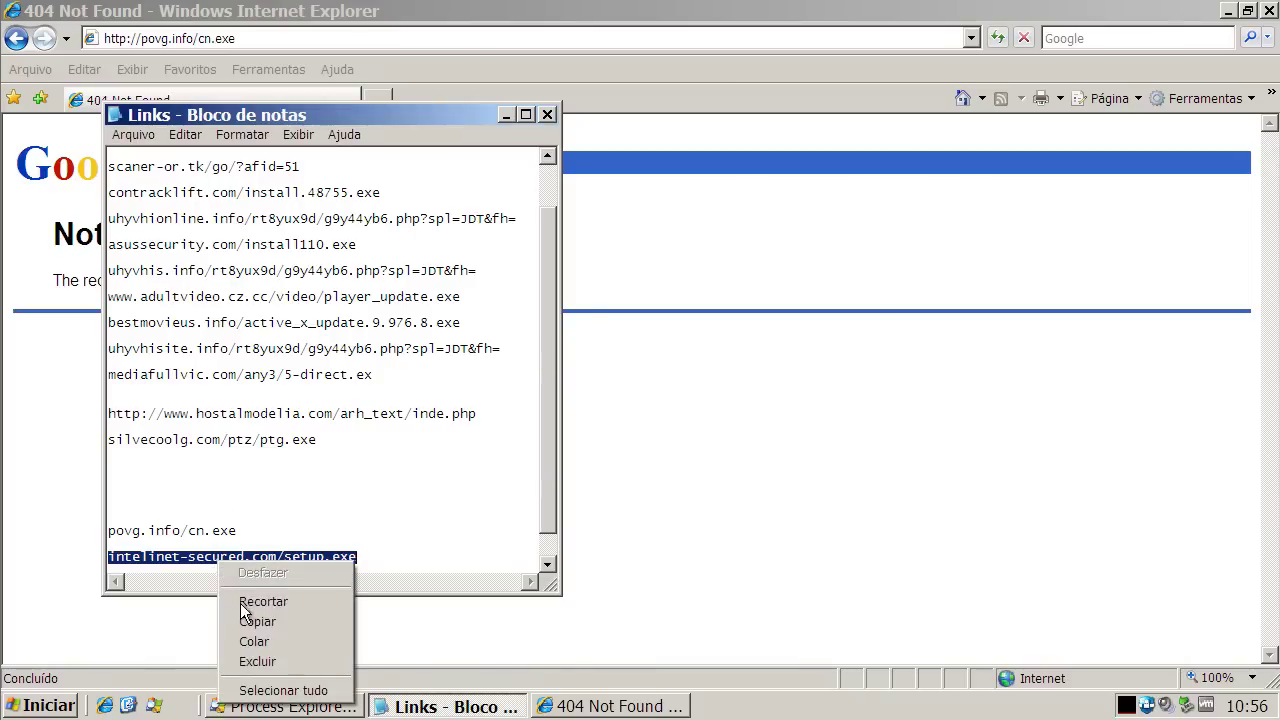
{"action": "left_click", "coordinate": [250, 621]}
{"action": "left_click", "coordinate": [548, 115]}
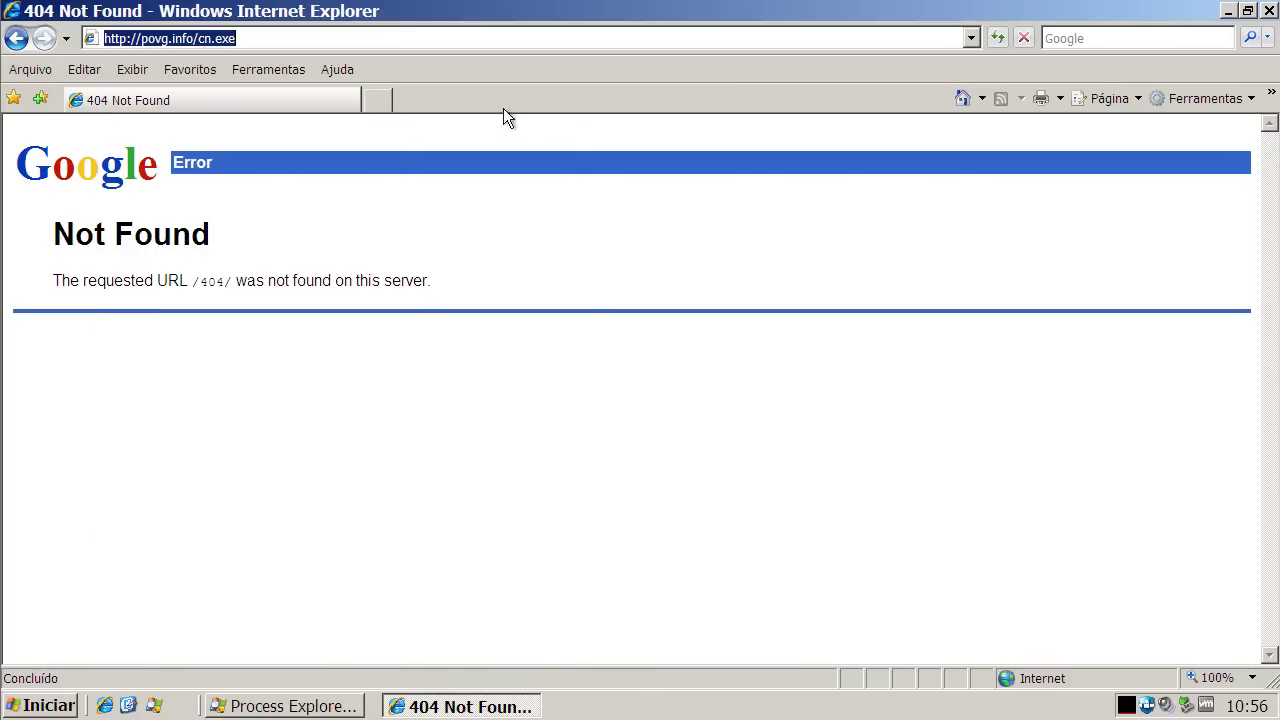
{"action": "left_click", "coordinate": [960, 97]}
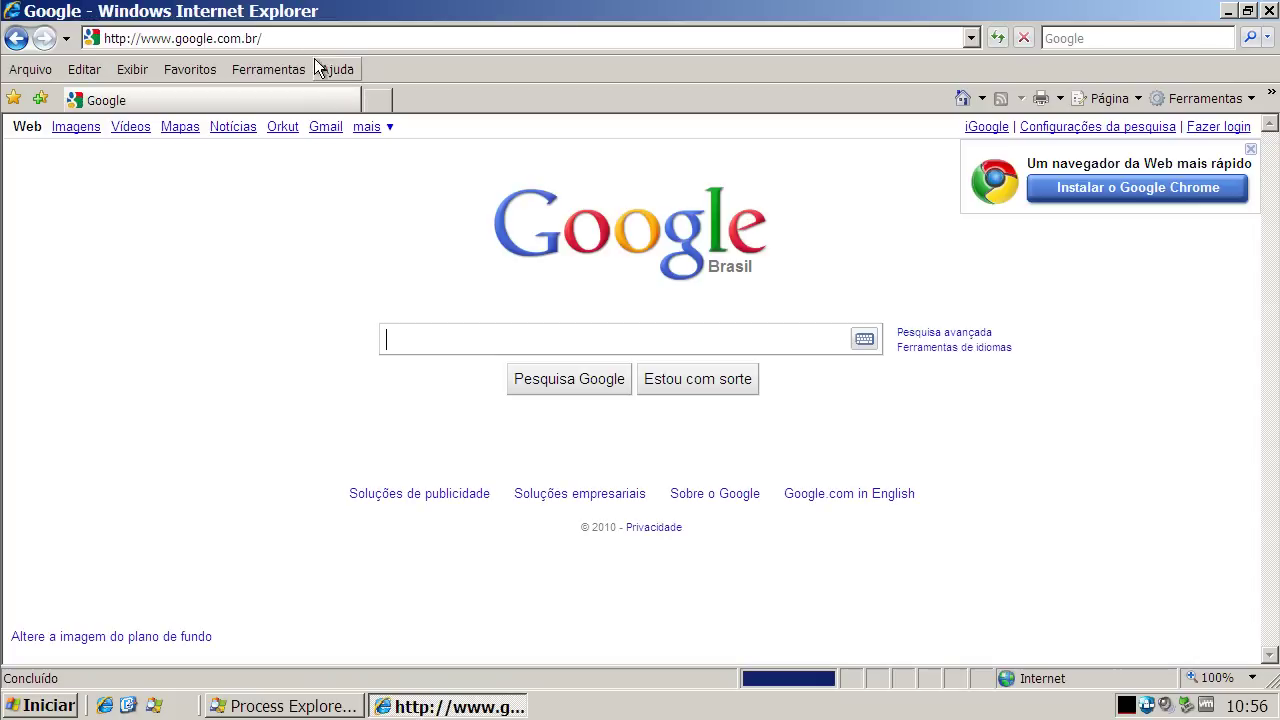
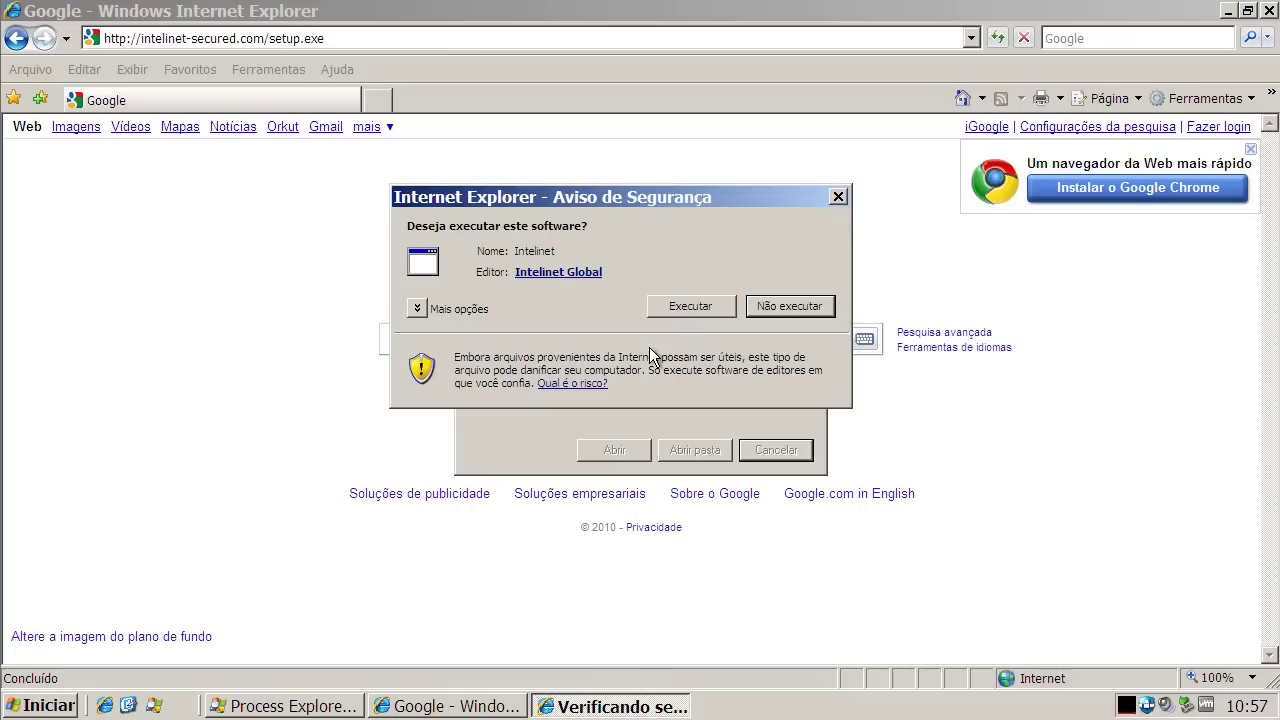
{"action": "left_click", "coordinate": [698, 306]}
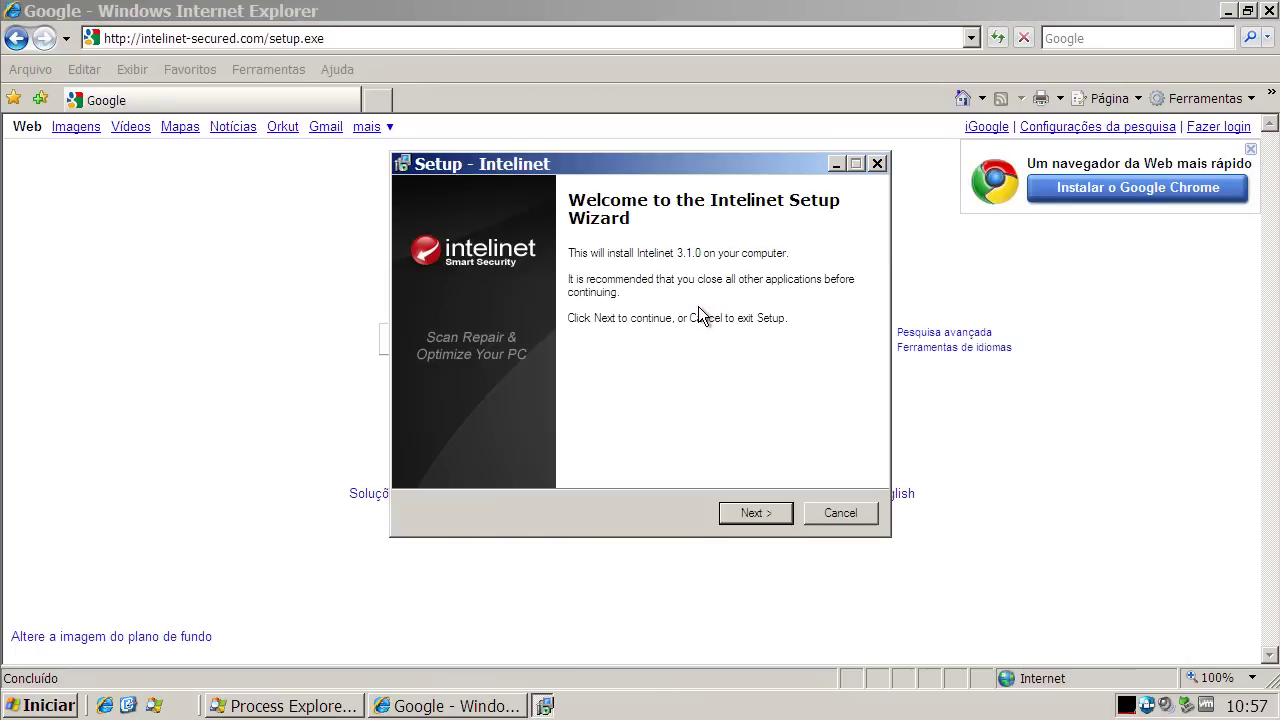
{"action": "left_click", "coordinate": [756, 513]}
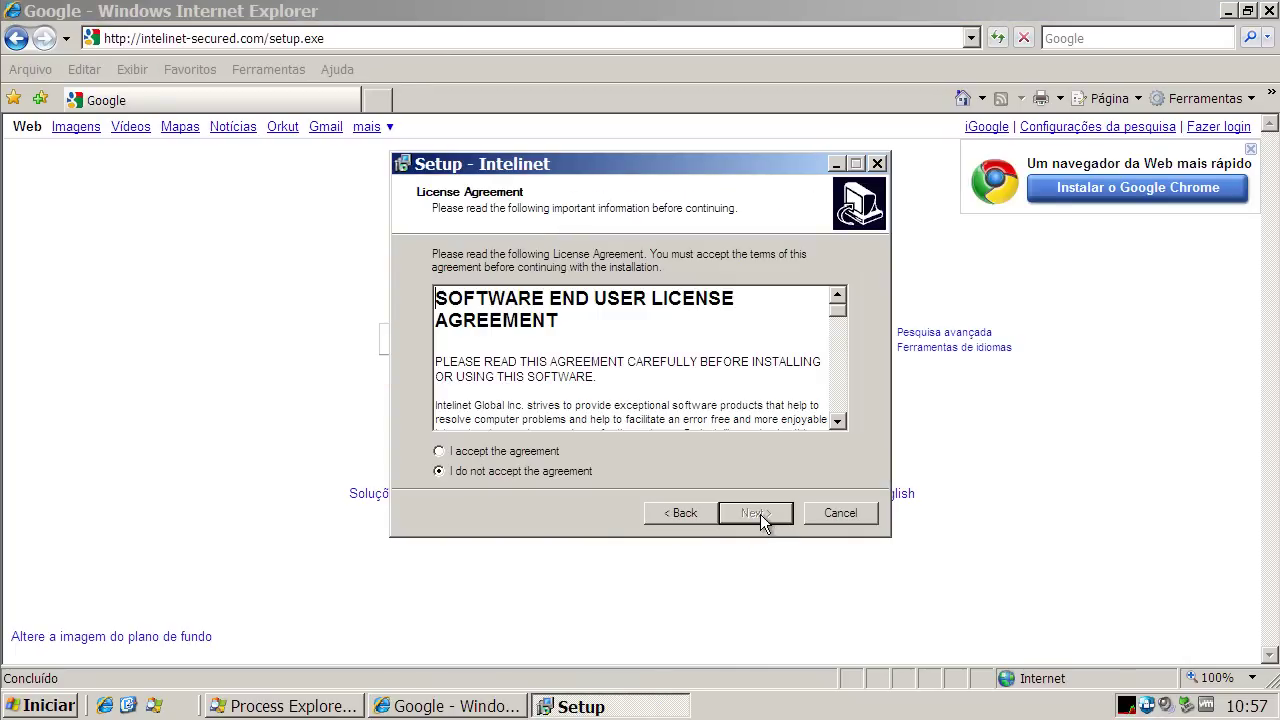
Accept the license agreement and install Intelinet in the default folder and Start Menu group, with a desktop icon.
{"action": "left_click", "coordinate": [585, 453]}
{"action": "left_click", "coordinate": [757, 513]}
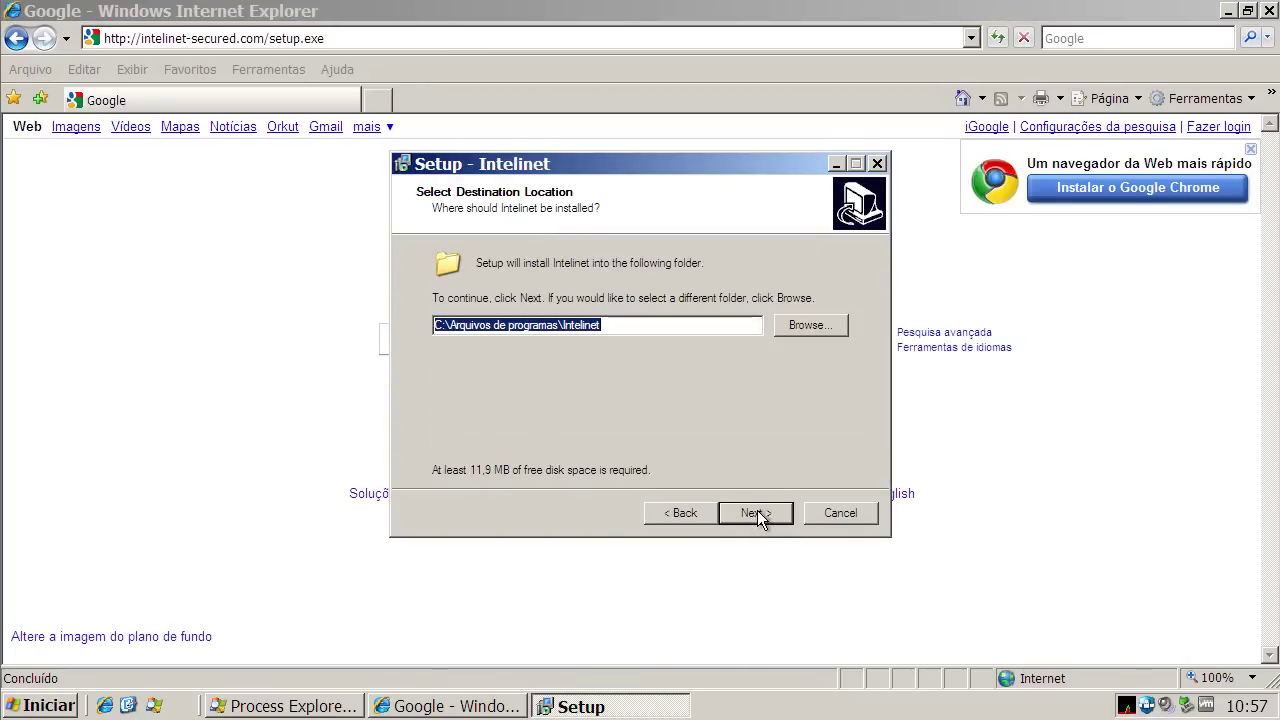
{"action": "left_click", "coordinate": [757, 513]}
{"action": "left_click", "coordinate": [757, 513]}
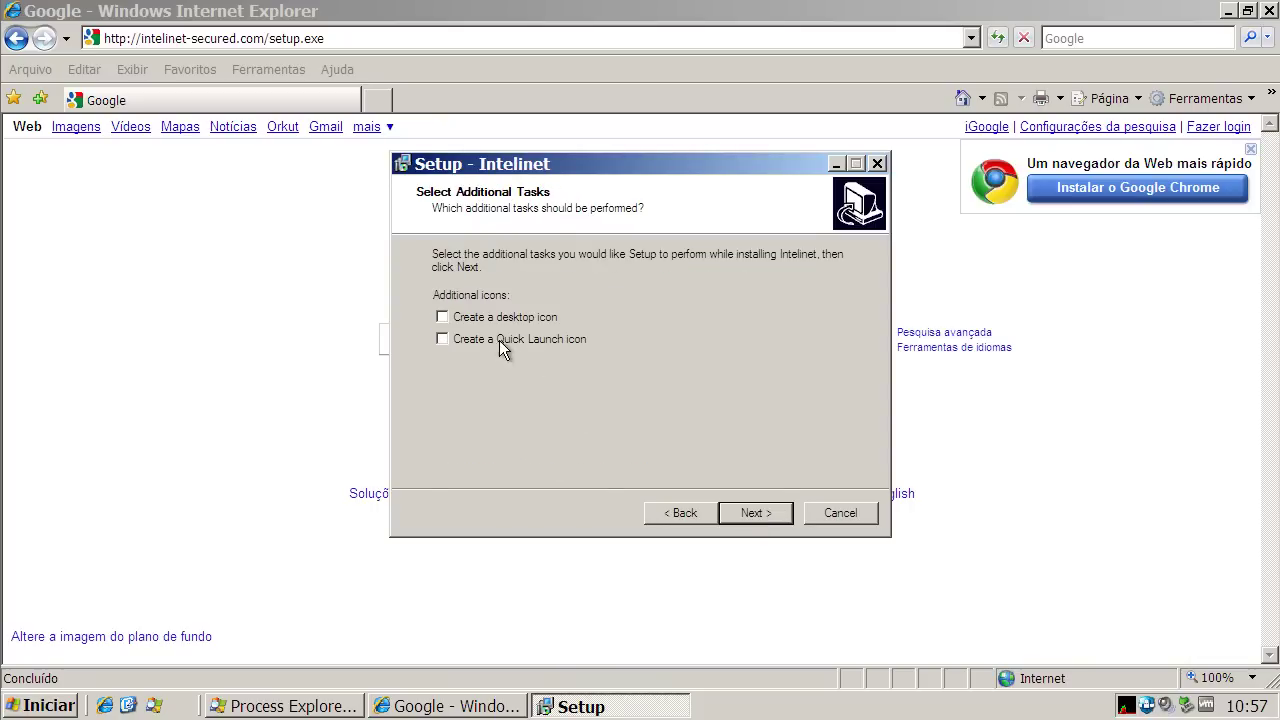
{"action": "left_click", "coordinate": [443, 317]}
{"action": "left_click", "coordinate": [756, 510]}
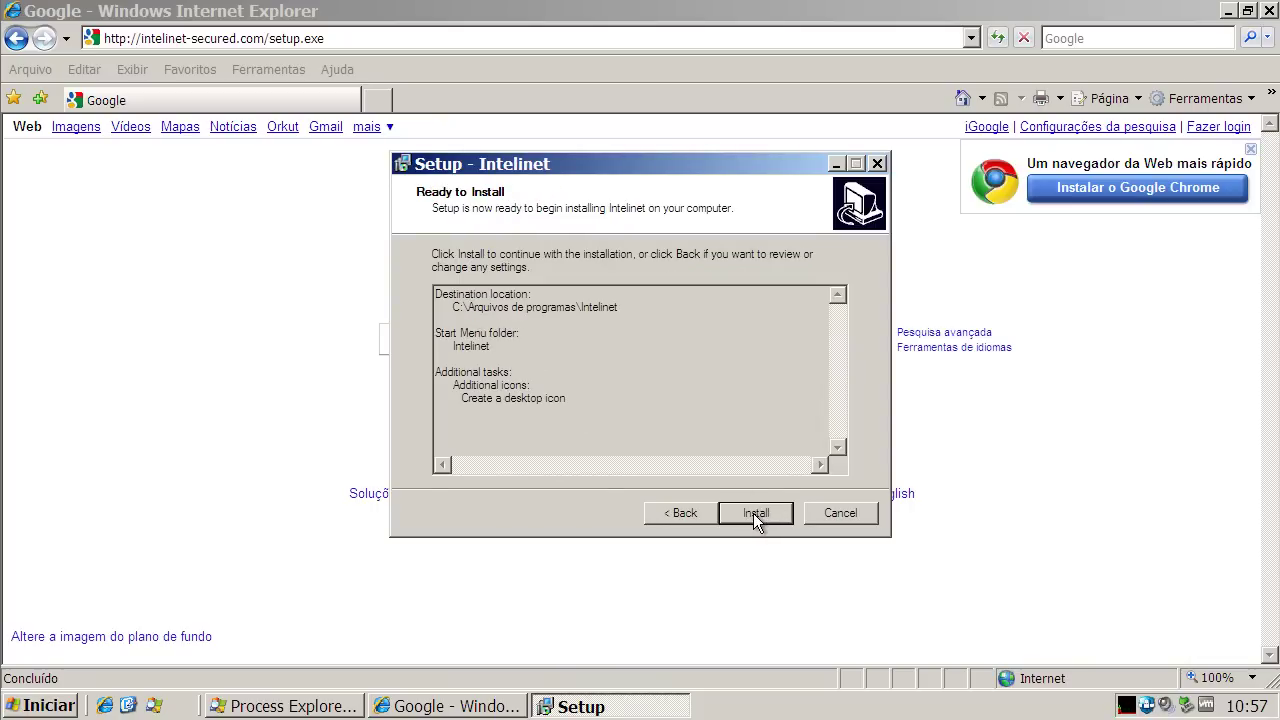
{"action": "left_click", "coordinate": [753, 513]}
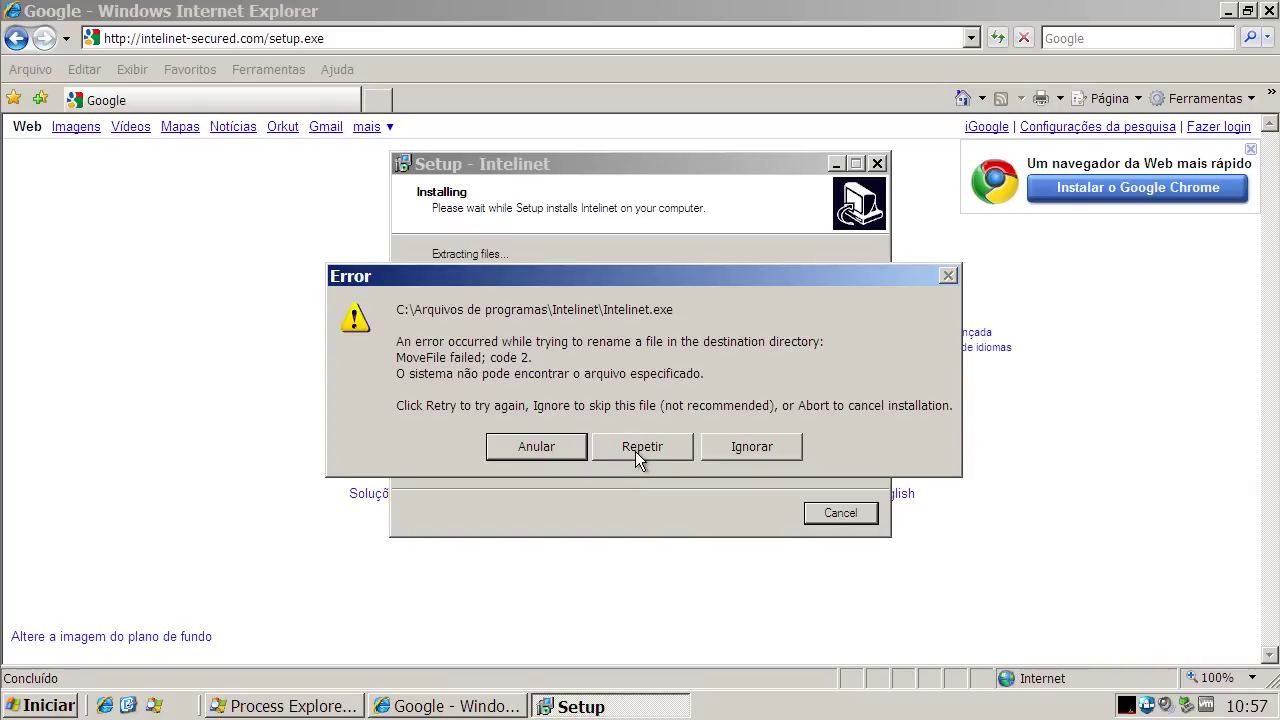
Ignore the Intelinet.exe rename error, remove the infected is-JI6UT.tmp through the malware alert, and finish setup with Launch Intelinet enabled.
{"action": "left_click", "coordinate": [740, 447]}
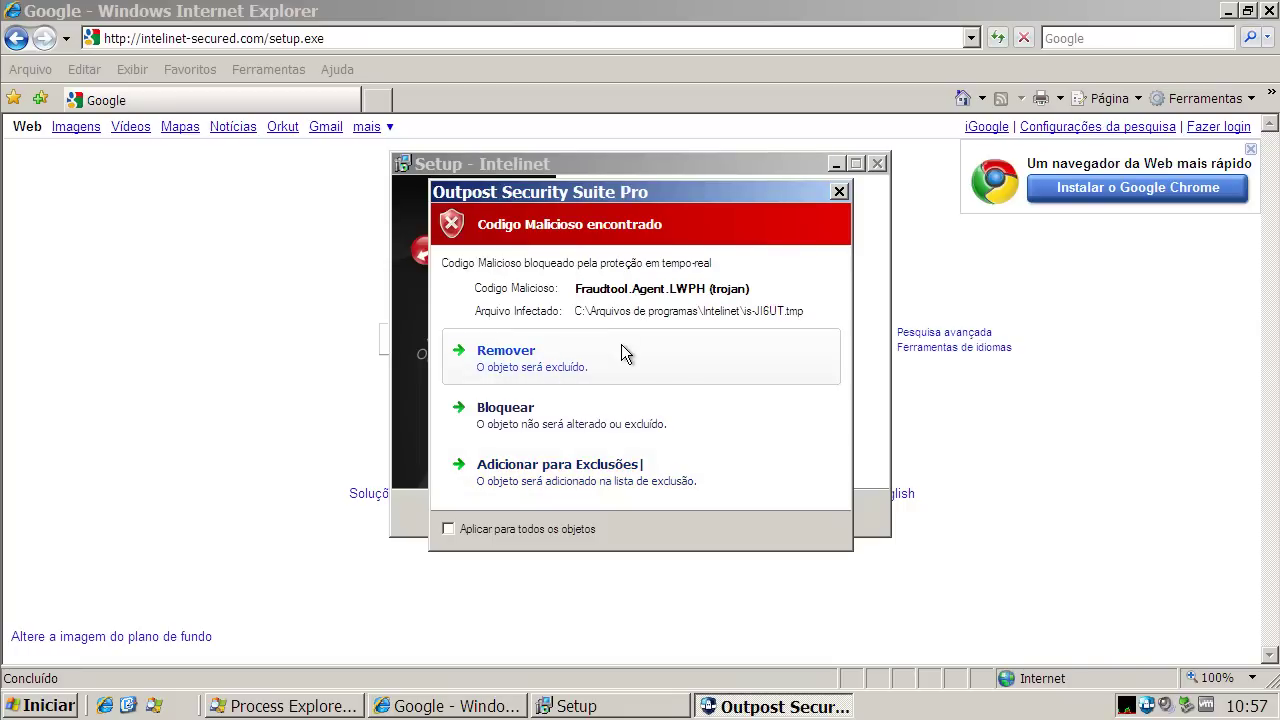
{"action": "left_click", "coordinate": [528, 361]}
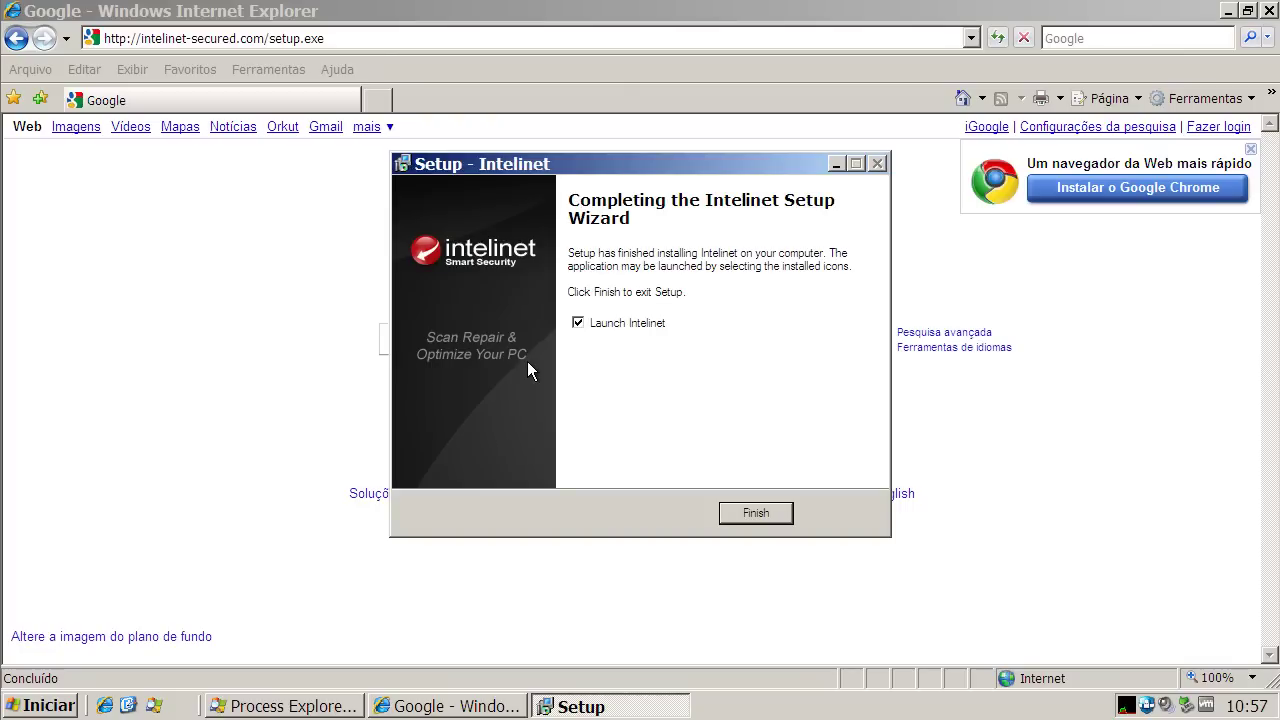
{"action": "left_click", "coordinate": [752, 514]}
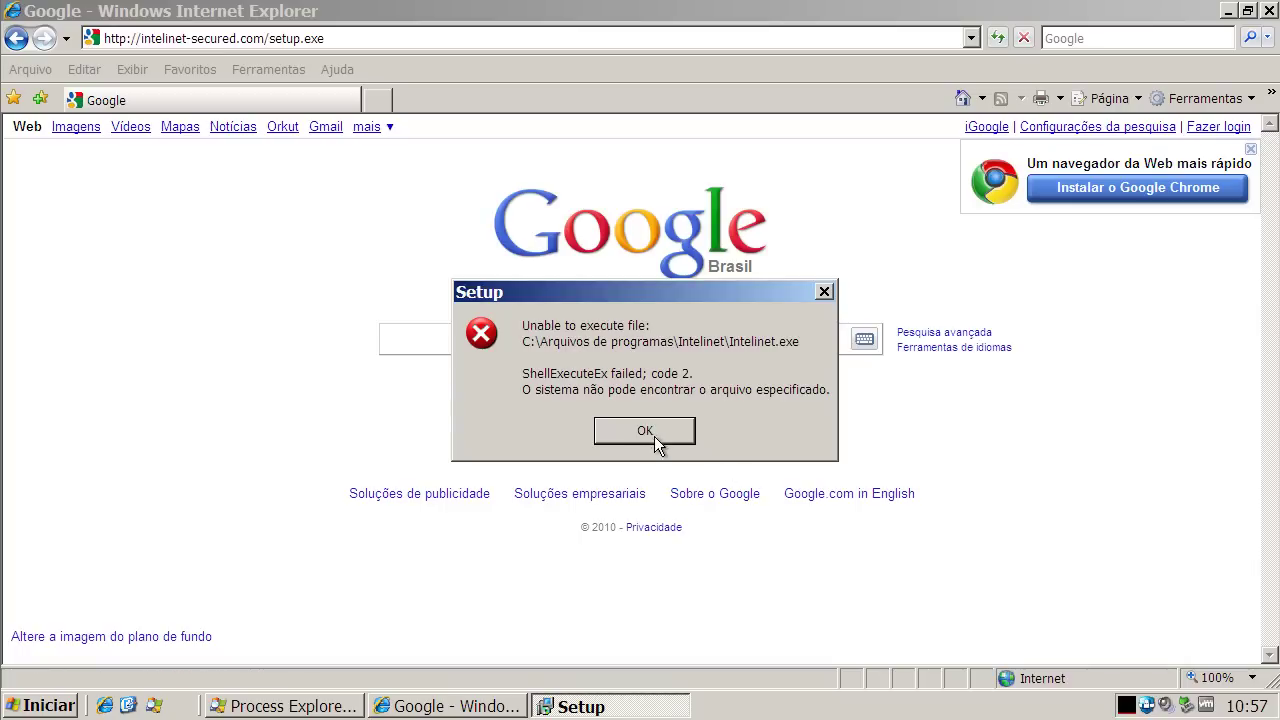
{"action": "left_click", "coordinate": [651, 432]}
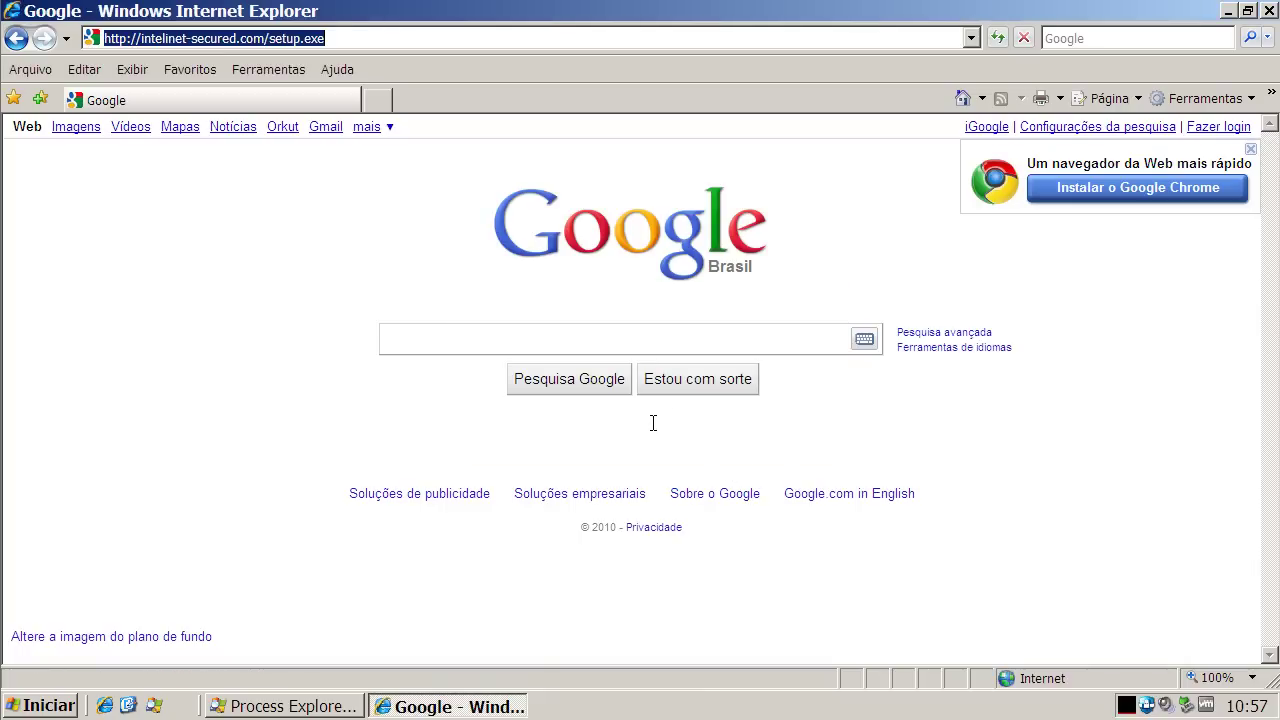
Close the browser, check the running processes in Process Explorer, and minimize it.
{"action": "left_click", "coordinate": [1269, 10]}
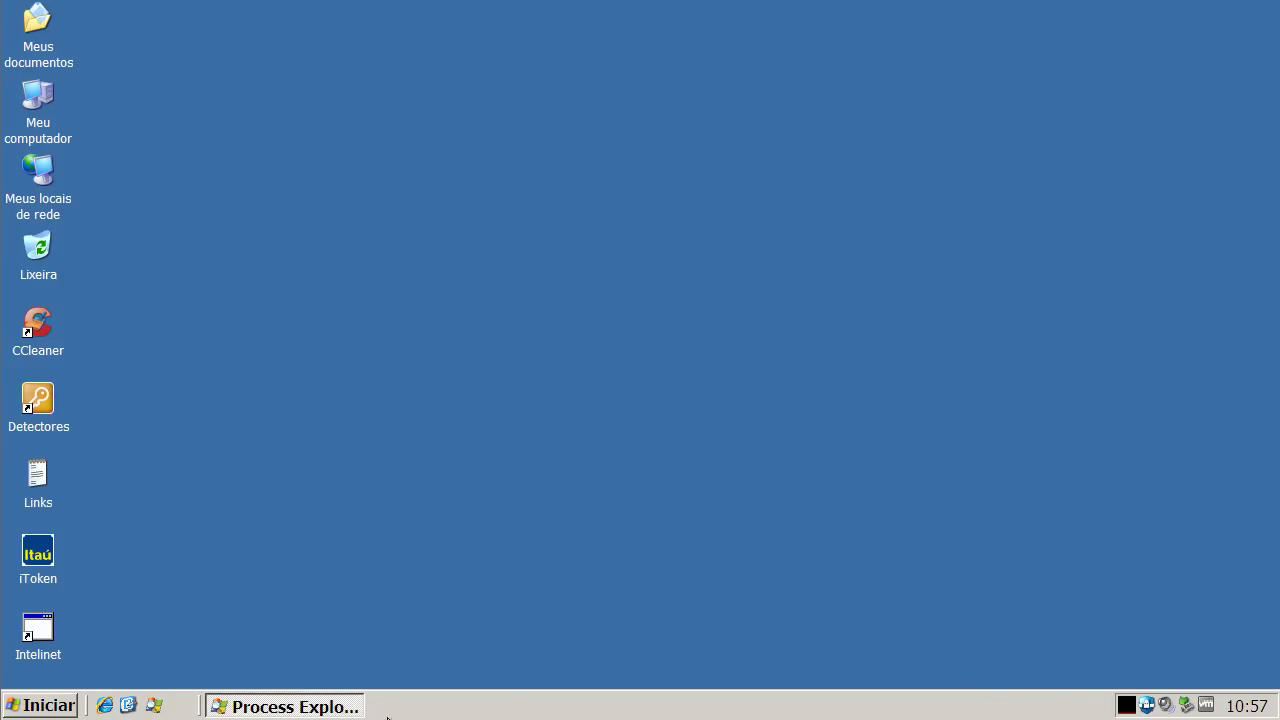
{"action": "left_click", "coordinate": [311, 710]}
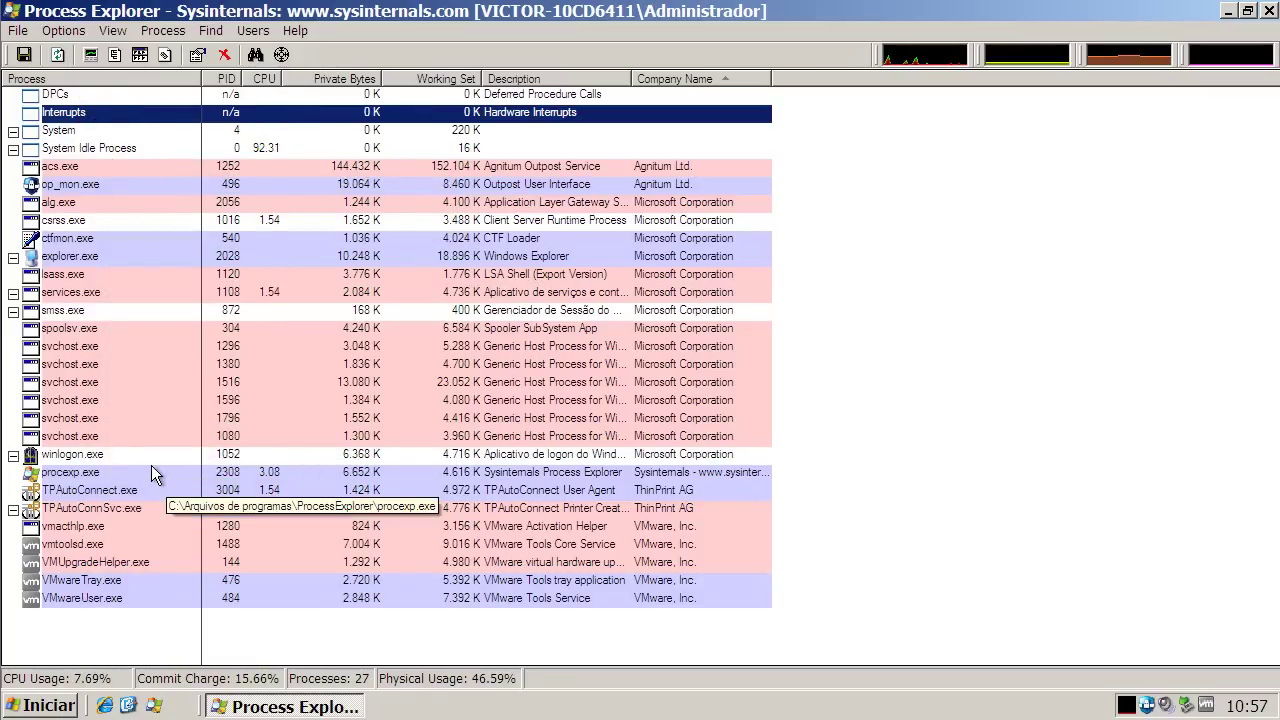
{"action": "left_click", "coordinate": [1228, 11]}
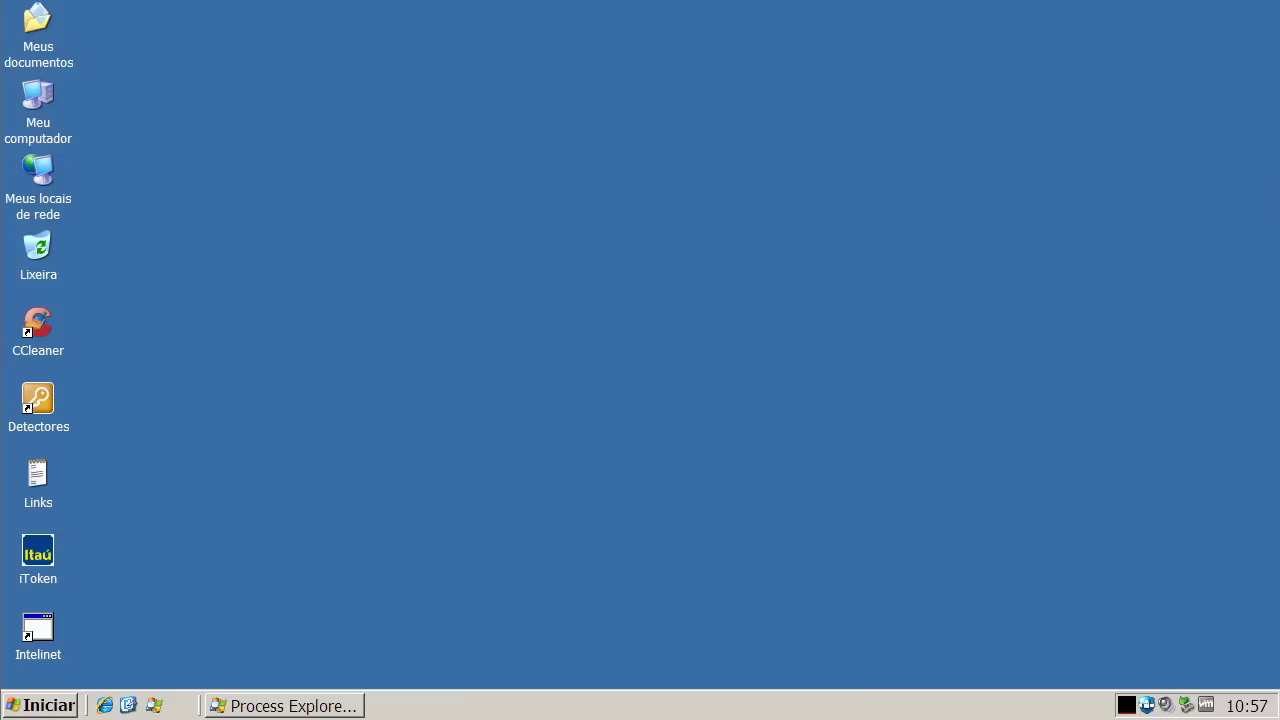
Start an on-demand malware scan in Outpost Security Suite Pro using the complete system scan (Rastreamento Completo do Sistema).
{"action": "right_click", "coordinate": [1147, 704]}
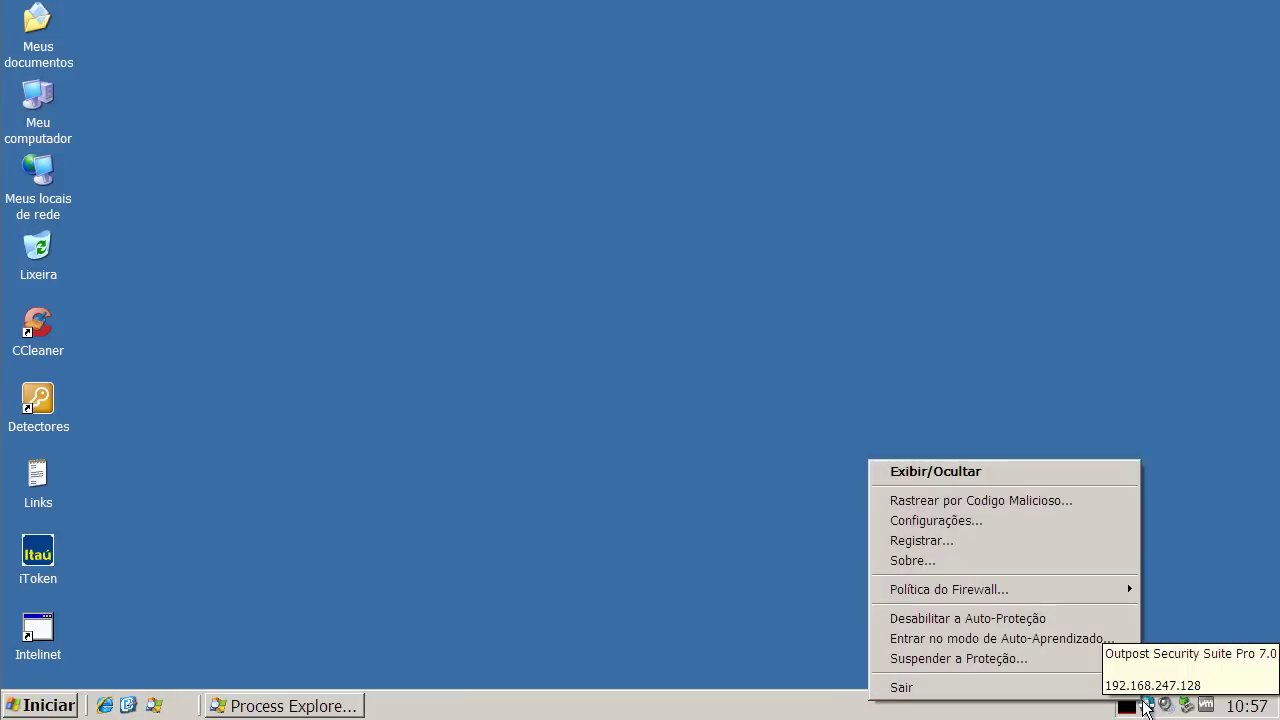
{"action": "left_click", "coordinate": [1071, 501]}
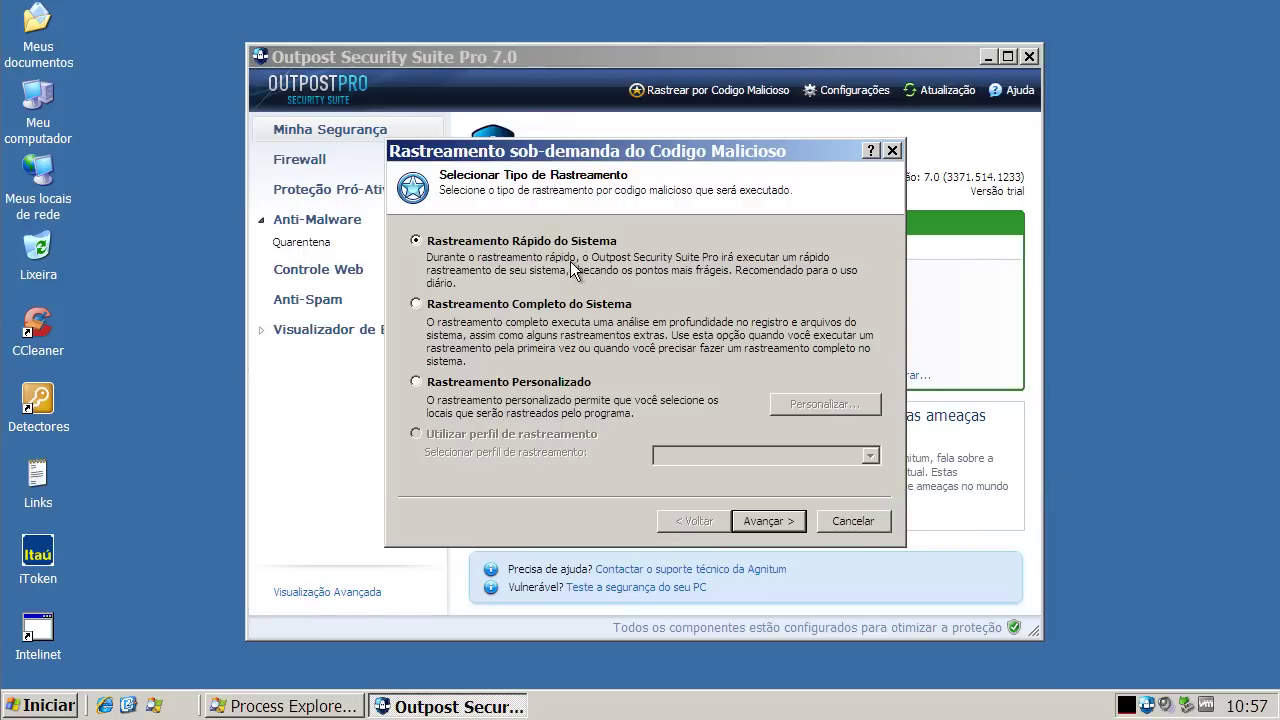
{"action": "left_click", "coordinate": [418, 304]}
{"action": "left_click", "coordinate": [784, 525]}
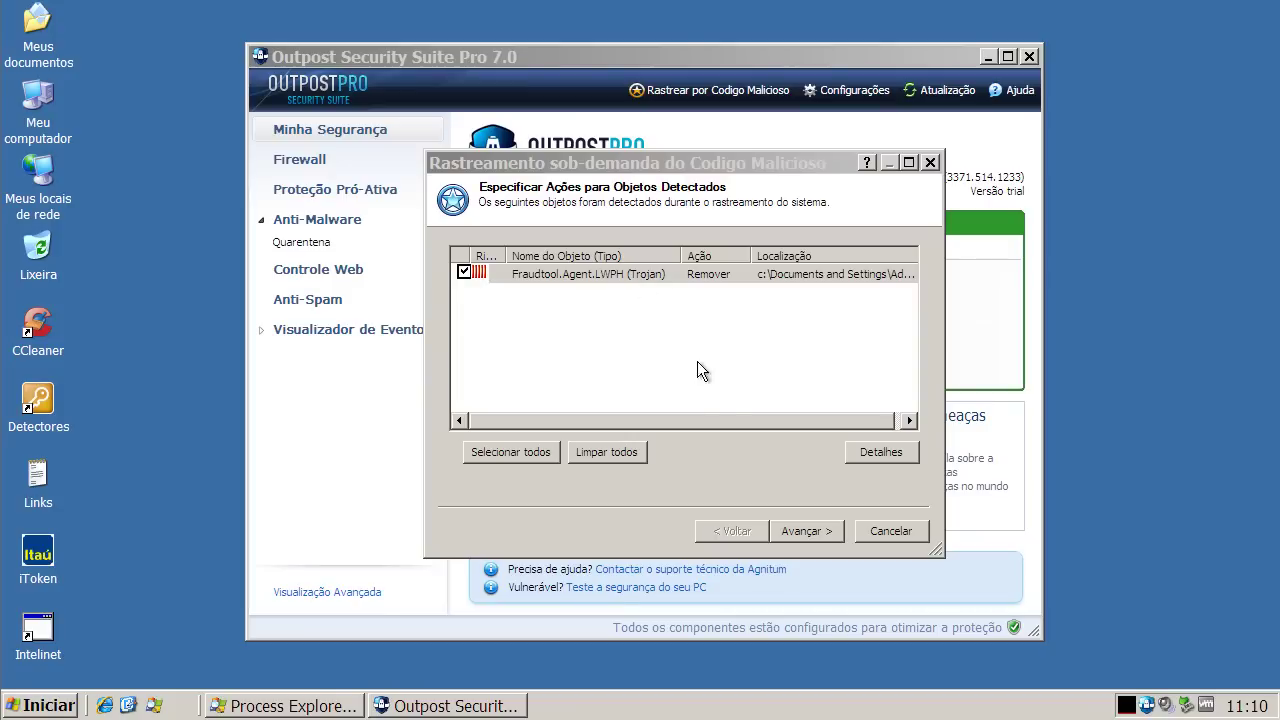
Apply the Remover action to the detected Fraudtool.Agent.LWPH trojan and close the scan wizard and the Outpost window.
{"action": "left_click", "coordinate": [631, 452]}
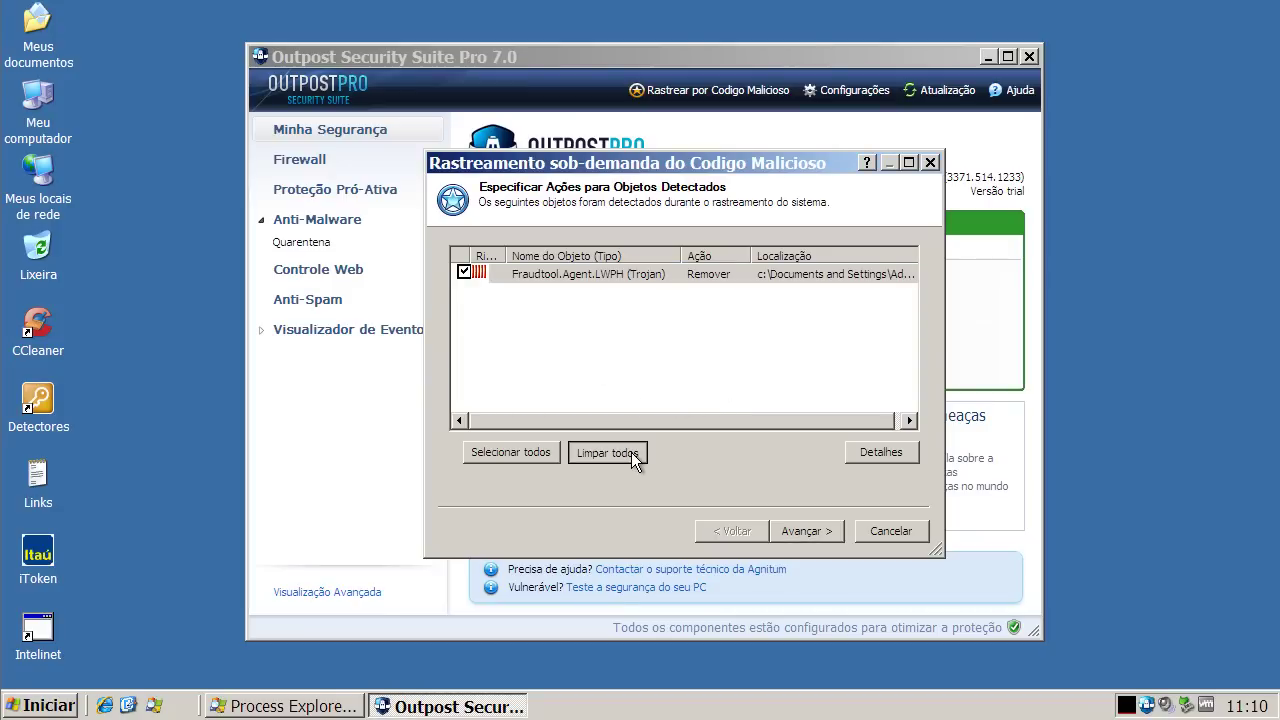
{"action": "left_click", "coordinate": [806, 531]}
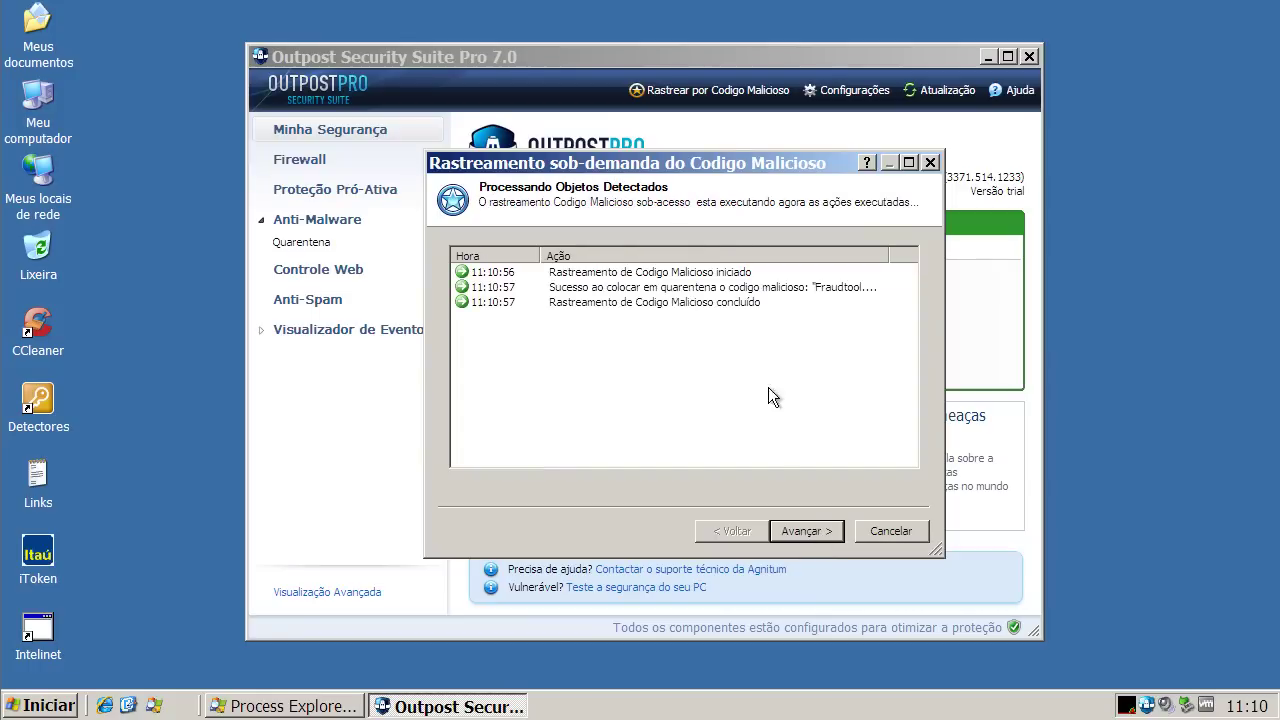
{"action": "left_click", "coordinate": [835, 530]}
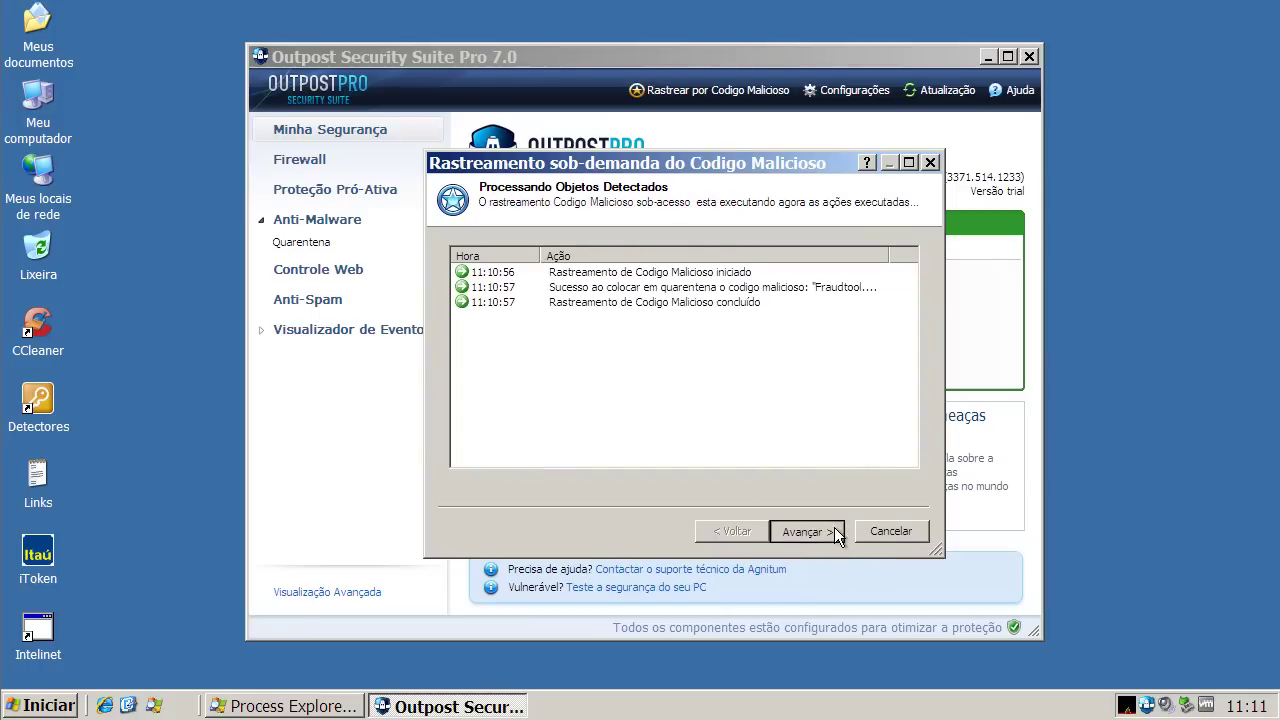
{"action": "left_click", "coordinate": [933, 163]}
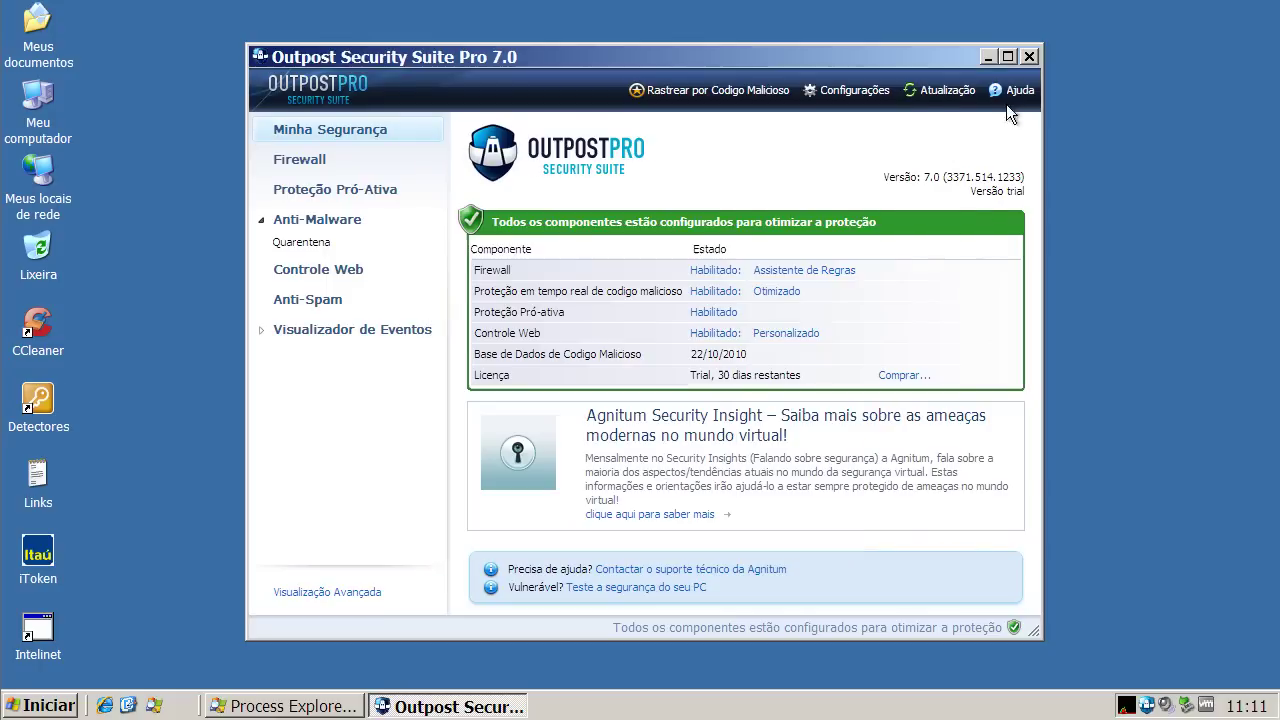
{"action": "left_click", "coordinate": [1031, 57]}
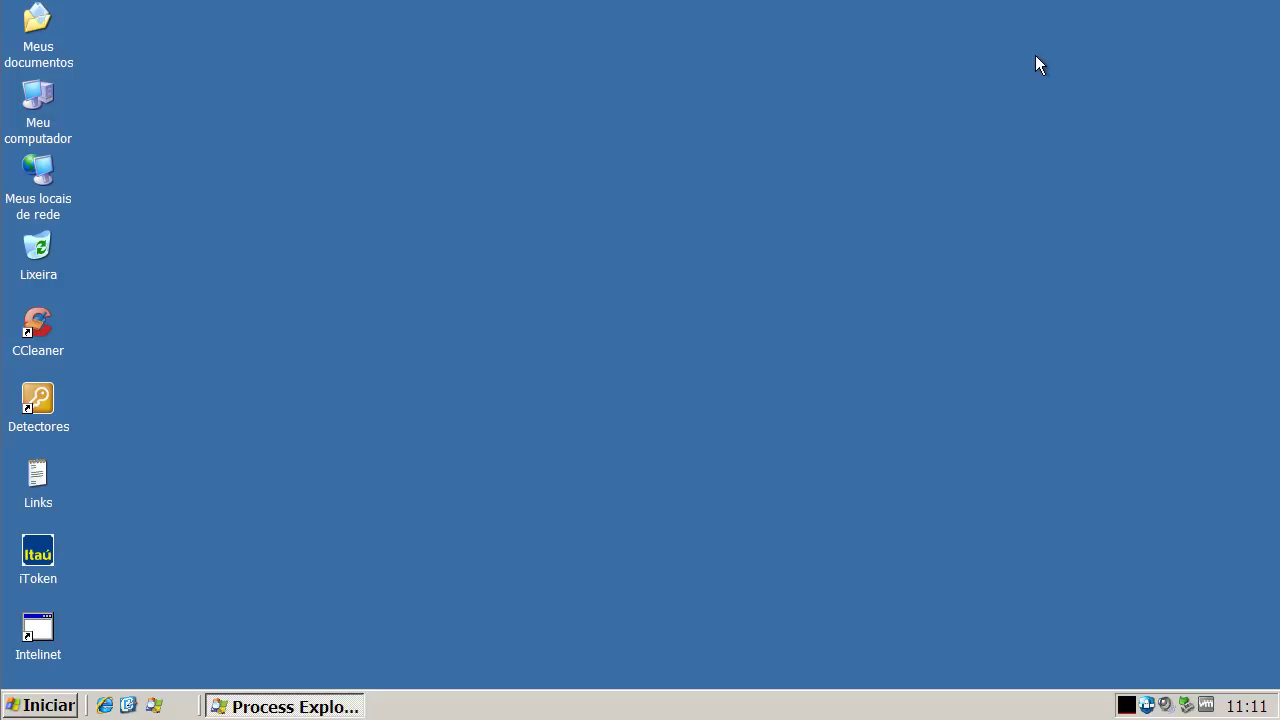
{"action": "left_click", "coordinate": [393, 561]}
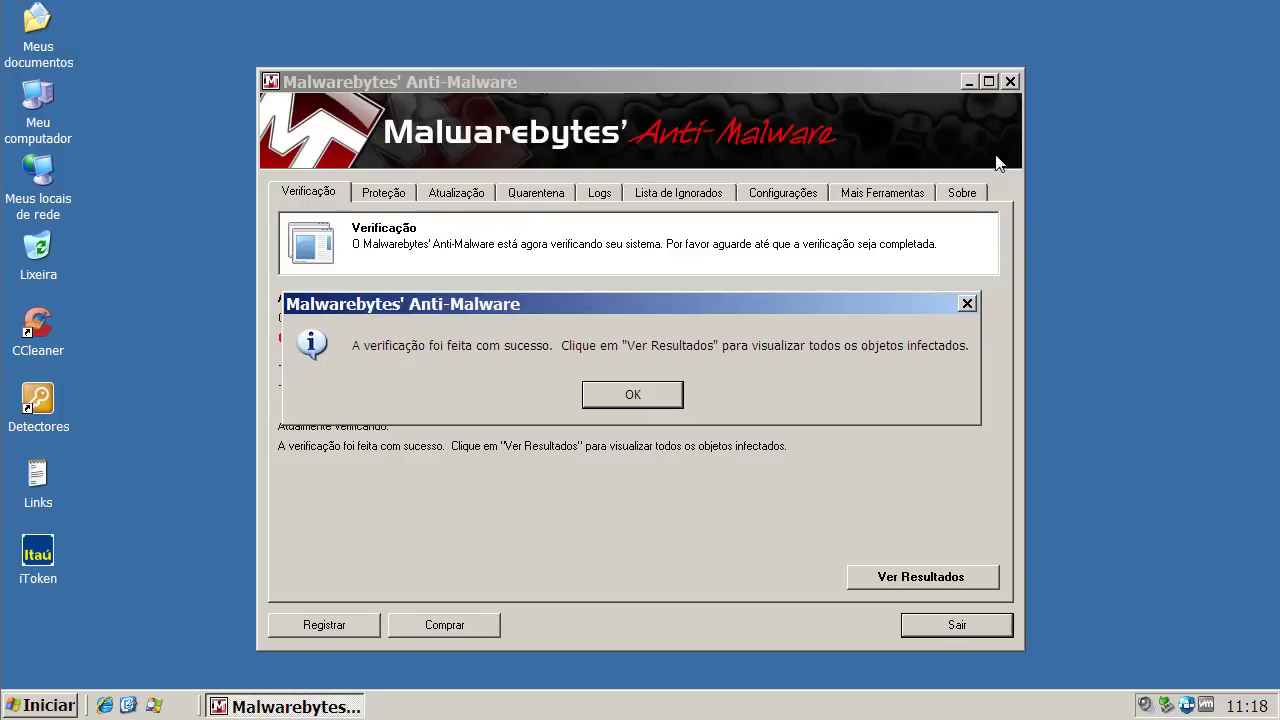
Open the results of the completed Malwarebytes' Anti-Malware scan and widen the Fabricante column to show full detection names.
{"action": "left_click", "coordinate": [653, 396]}
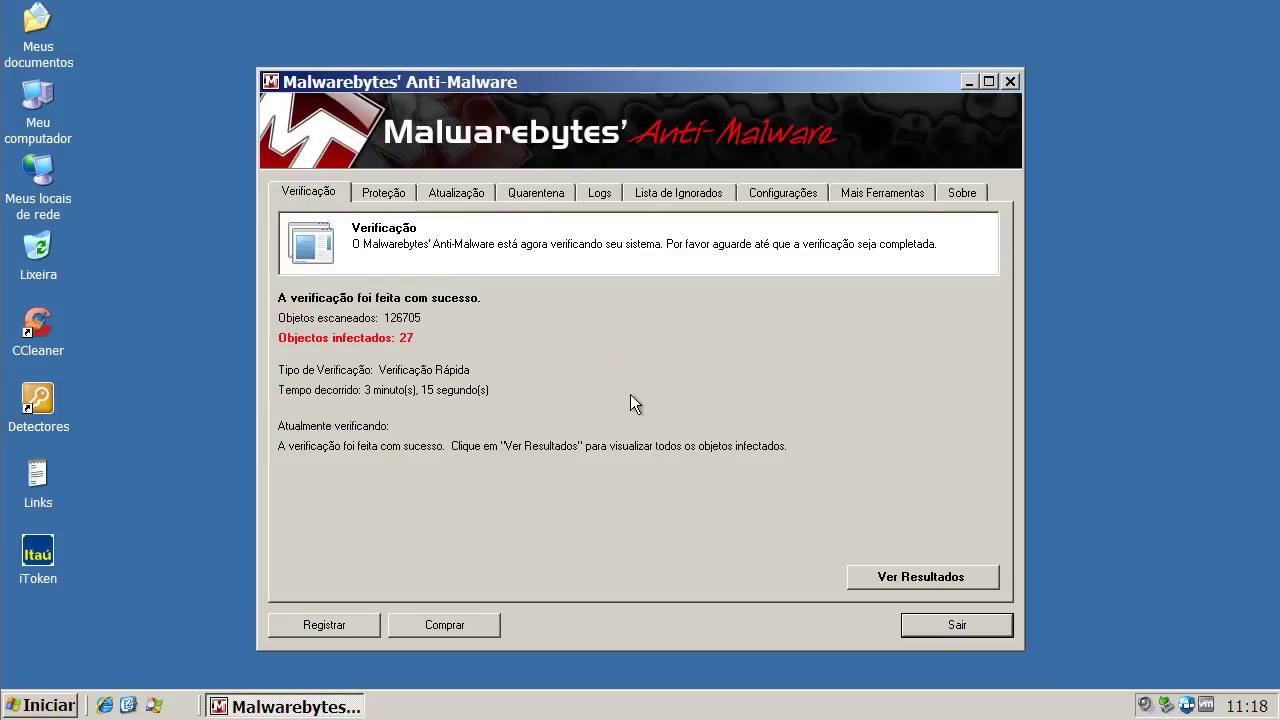
{"action": "left_click", "coordinate": [900, 576]}
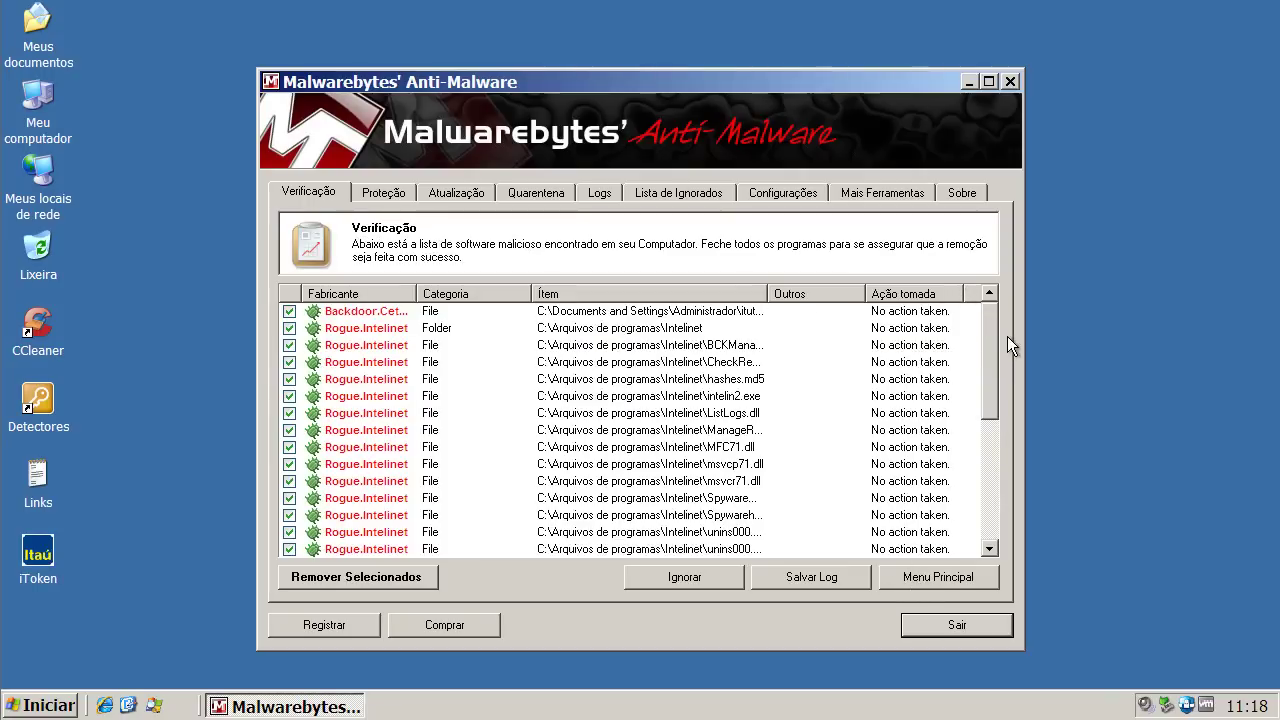
{"action": "left_click_drag", "start_coordinate": [418, 291], "coordinate": [471, 291]}
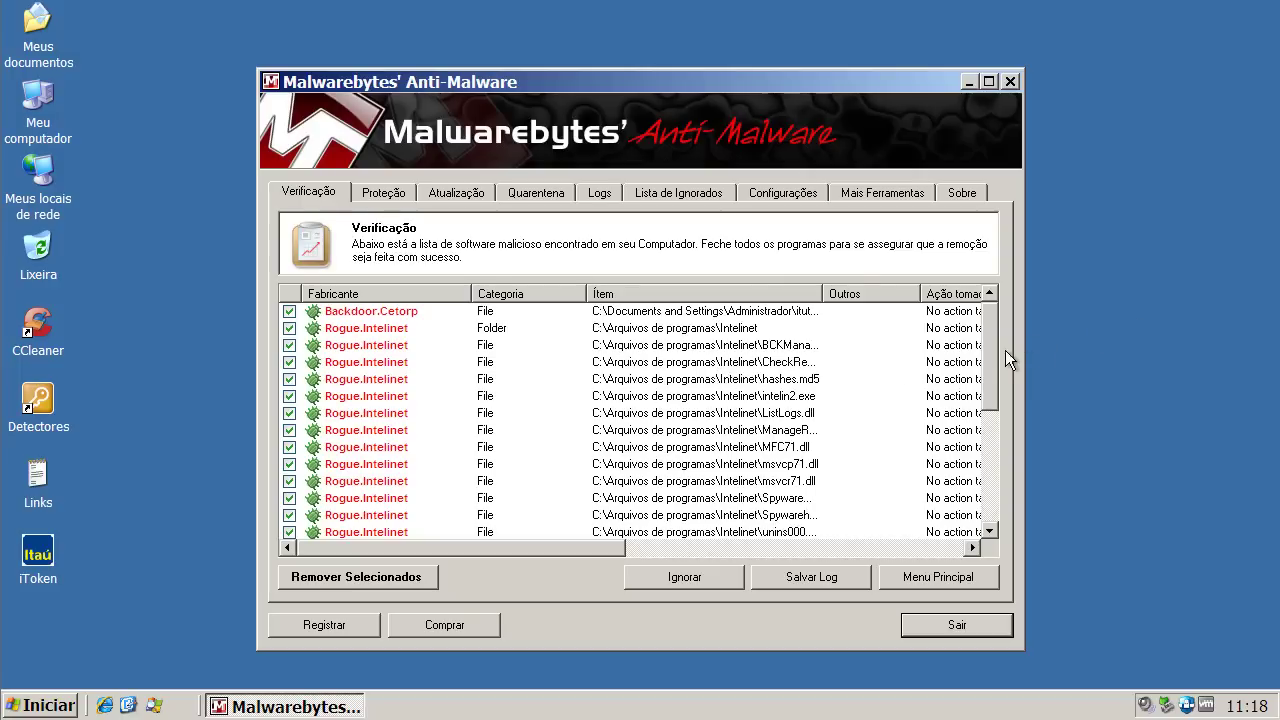
Examine the detected items throughout the Malwarebytes results list, including the backdoor, worm, trojan and rogue entries.
{"action": "left_click", "coordinate": [381, 331]}
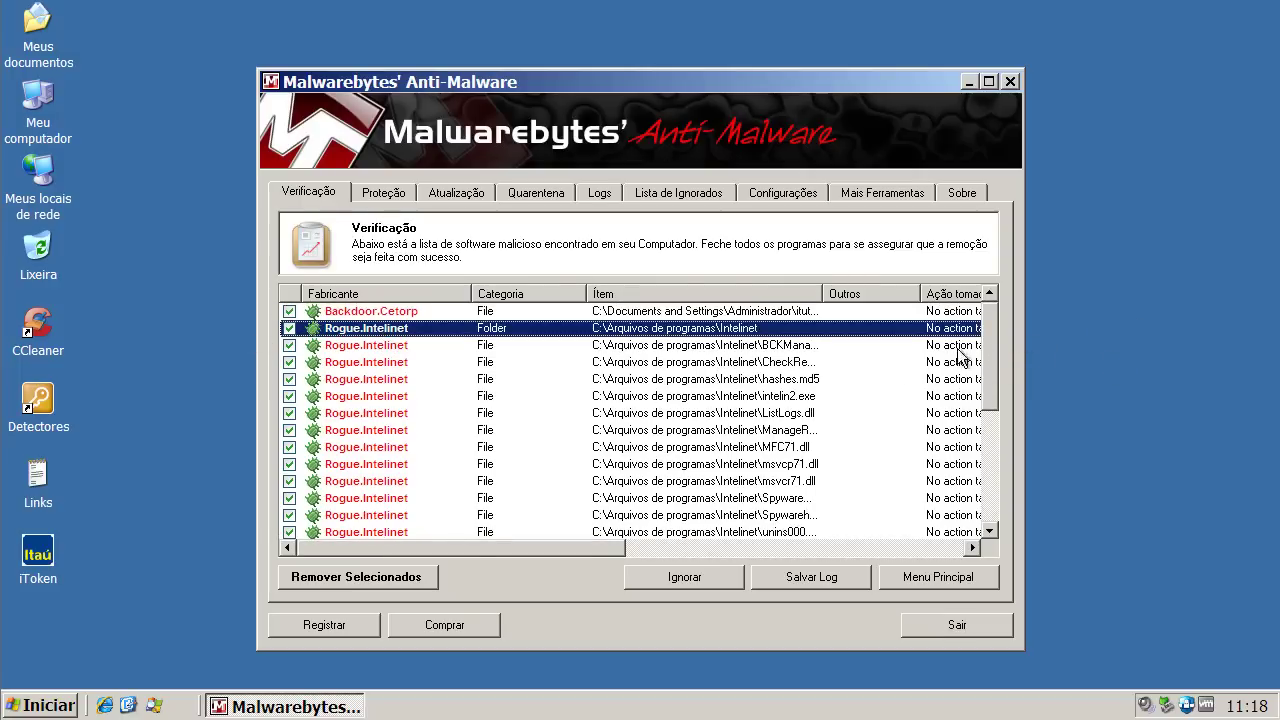
{"action": "left_click", "coordinate": [385, 312]}
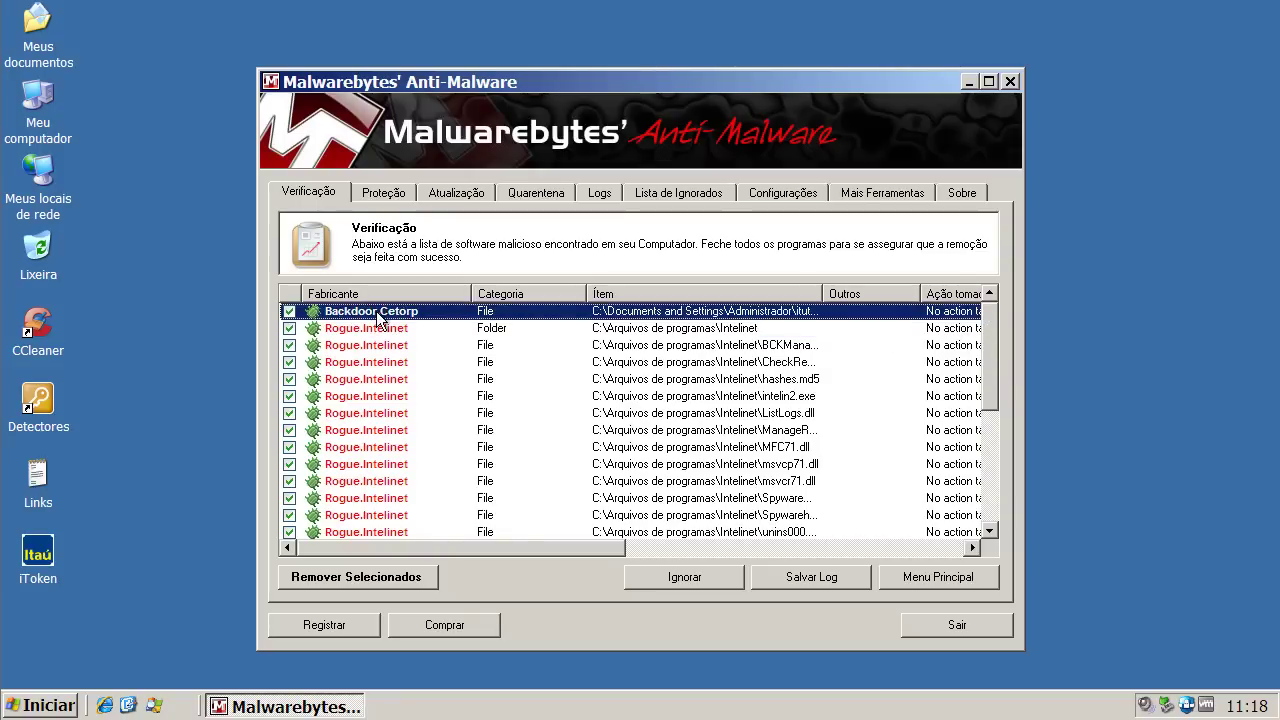
{"action": "left_click_drag", "start_coordinate": [993, 374], "coordinate": [988, 492]}
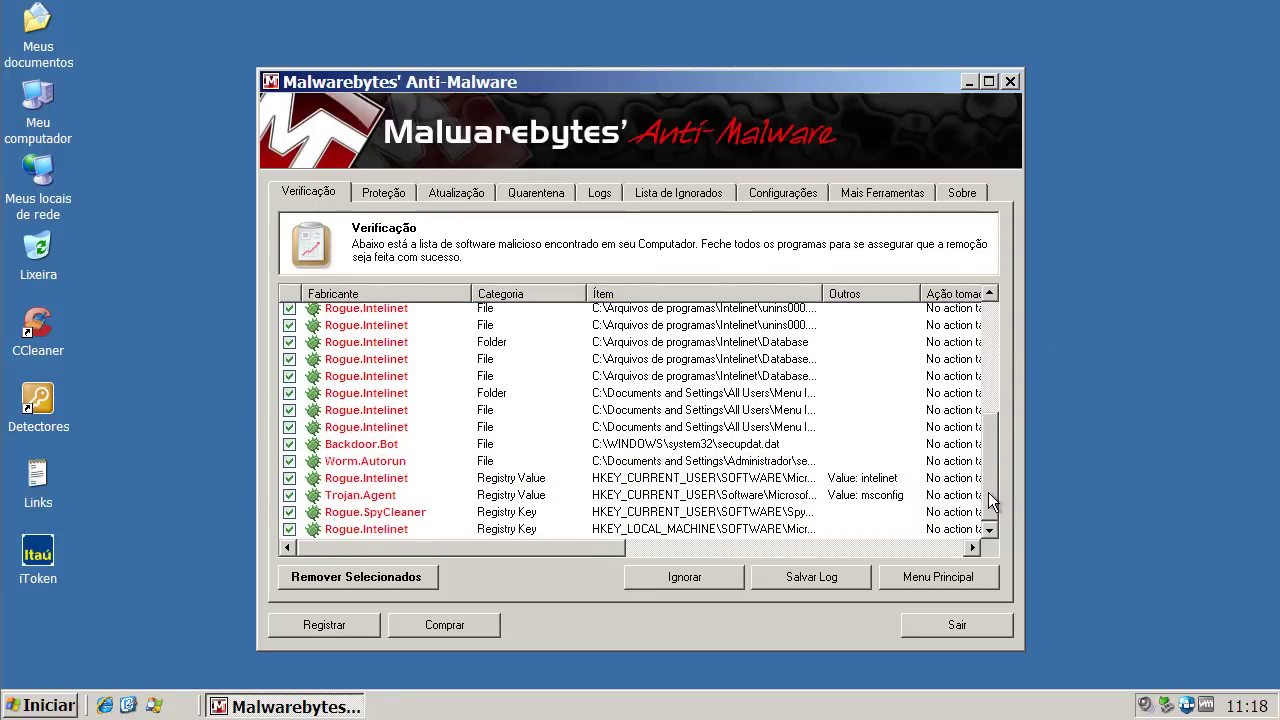
{"action": "left_click", "coordinate": [398, 447]}
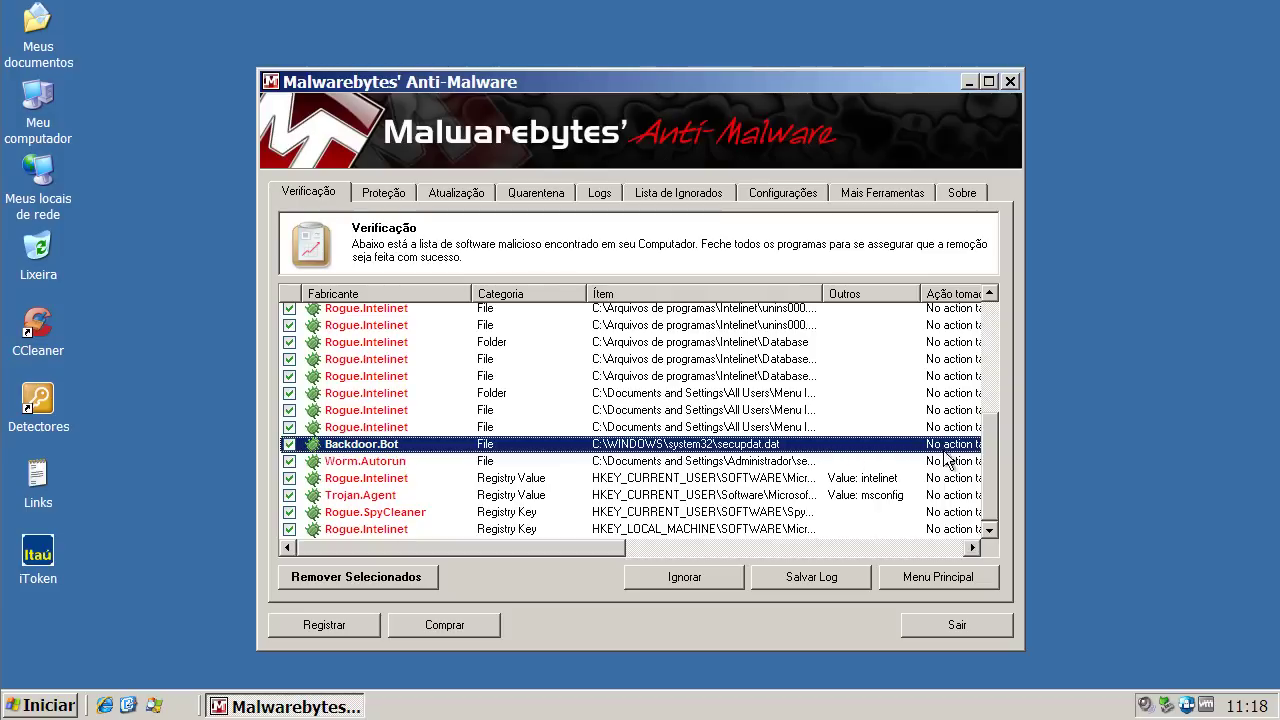
{"action": "left_click_drag", "start_coordinate": [997, 441], "coordinate": [986, 318]}
{"action": "left_click", "coordinate": [366, 312]}
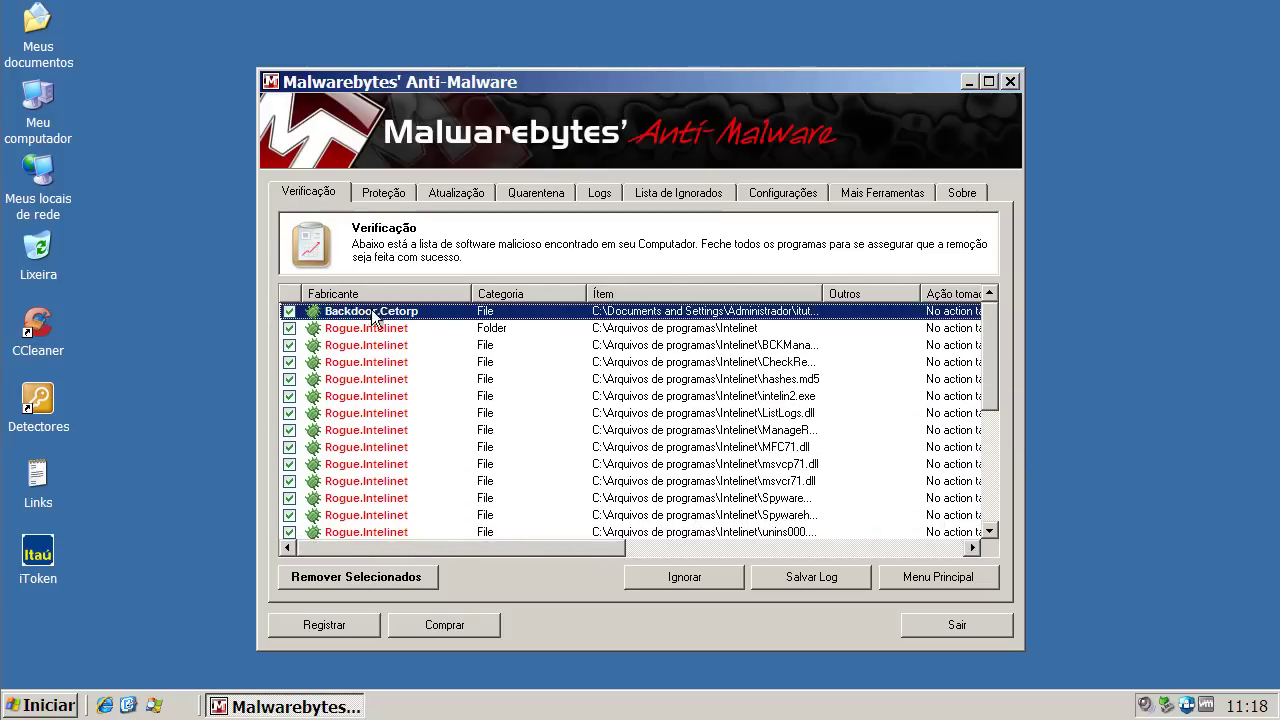
{"action": "left_click_drag", "start_coordinate": [987, 328], "coordinate": [997, 452]}
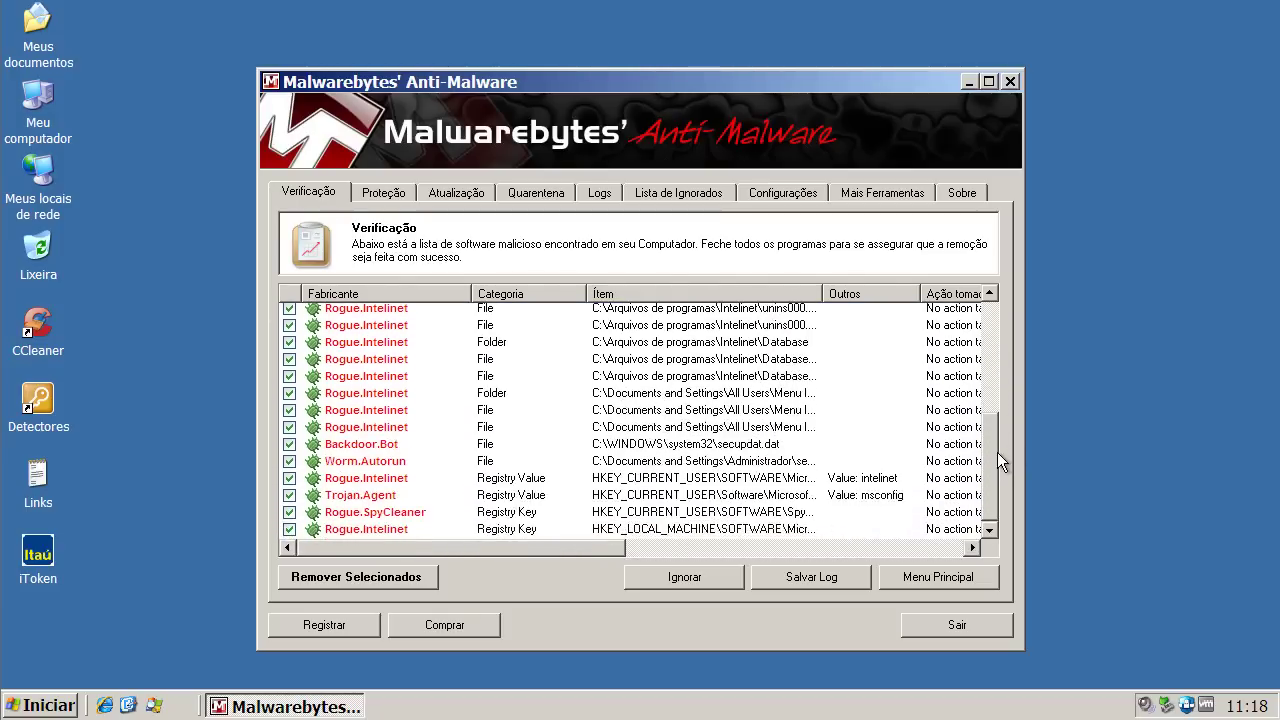
{"action": "left_click", "coordinate": [392, 462]}
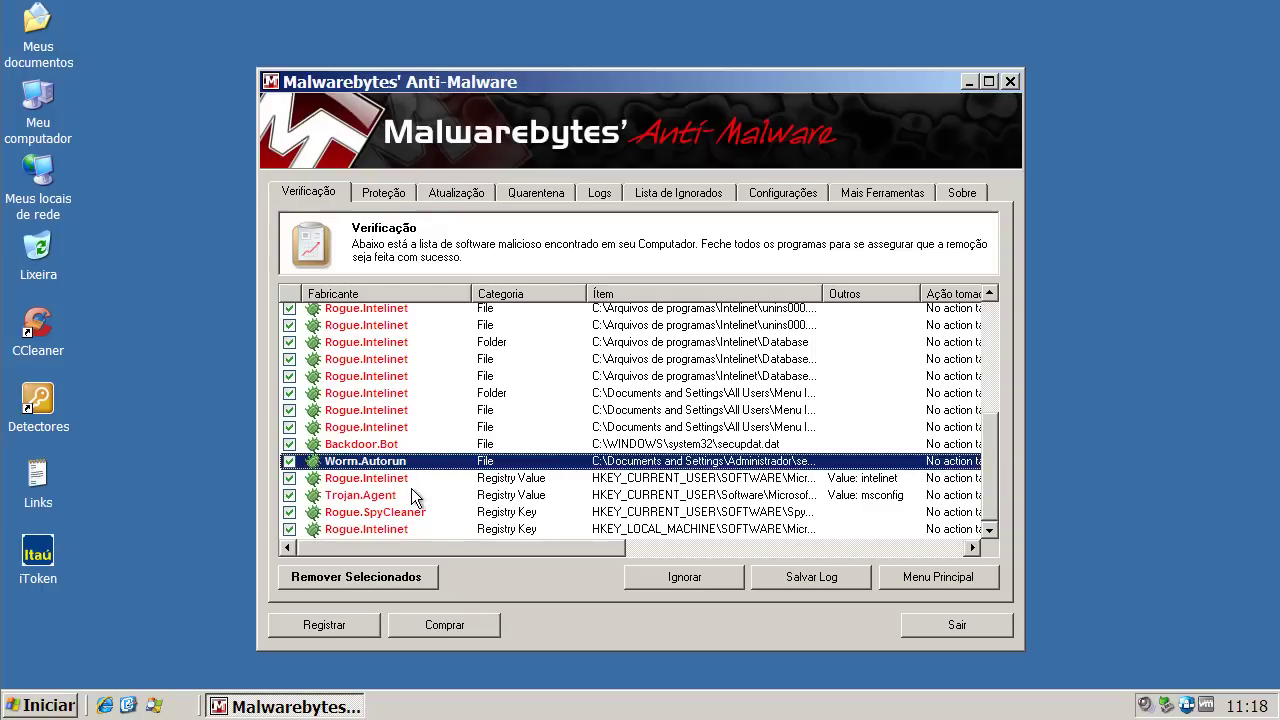
{"action": "left_click", "coordinate": [388, 497]}
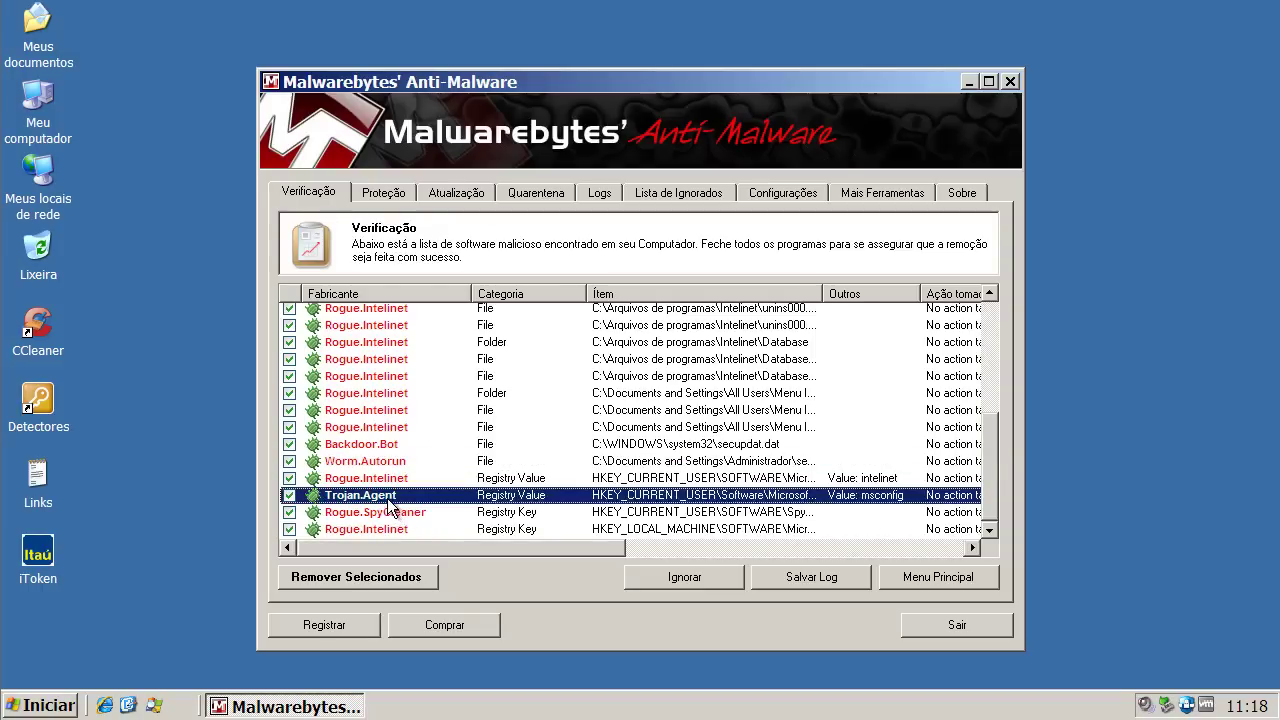
{"action": "left_click", "coordinate": [434, 513]}
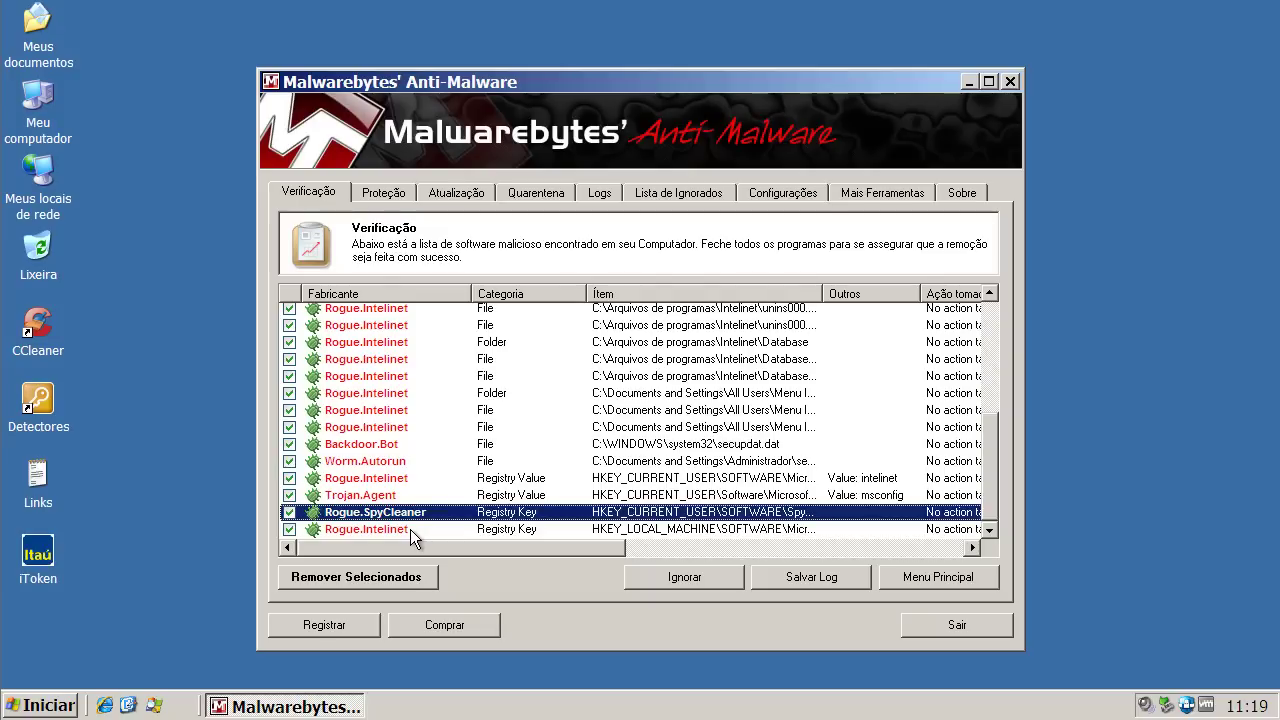
{"action": "left_click", "coordinate": [410, 530]}
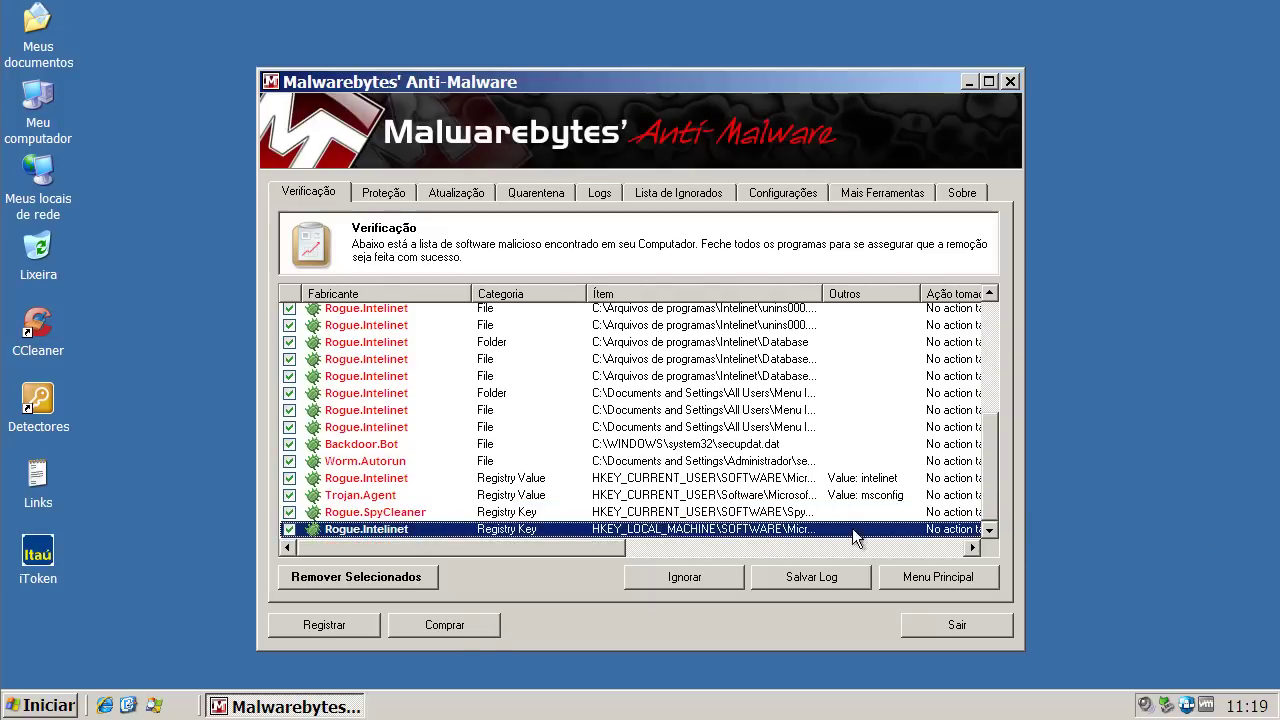
Remove all selected detections in Malwarebytes' Anti-Malware and close the Notepad log window.
{"action": "left_click", "coordinate": [395, 580]}
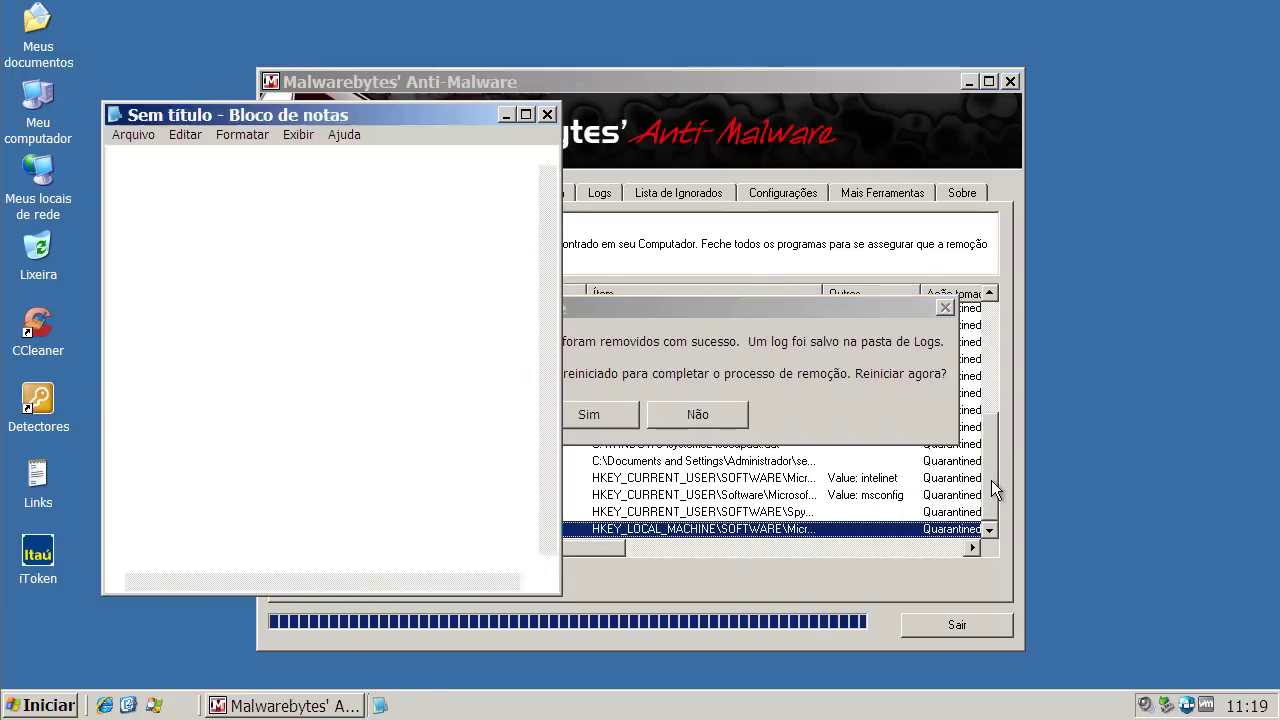
{"action": "left_click", "coordinate": [544, 113]}
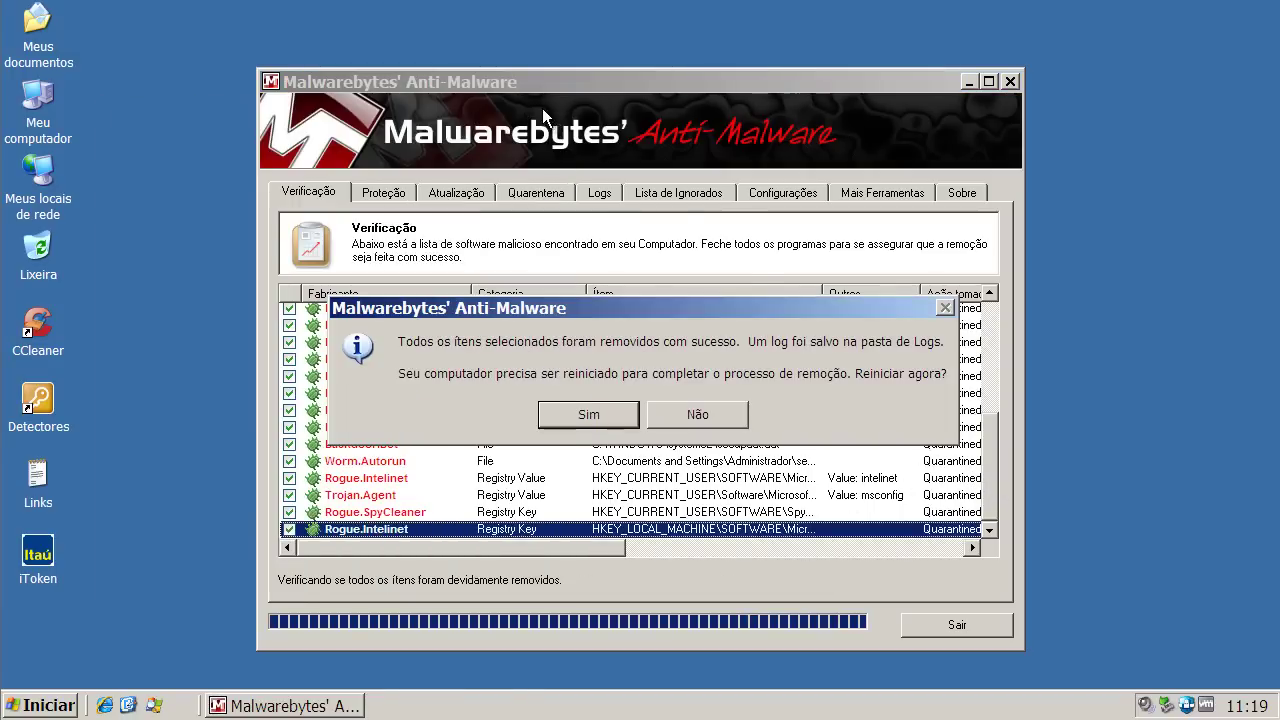
Accept restarting the computer to complete the Malwarebytes removal and allow MBAM.EXE to load the ammit driver in the Outpost alert.
{"action": "left_click_drag", "start_coordinate": [846, 307], "coordinate": [844, 189]}
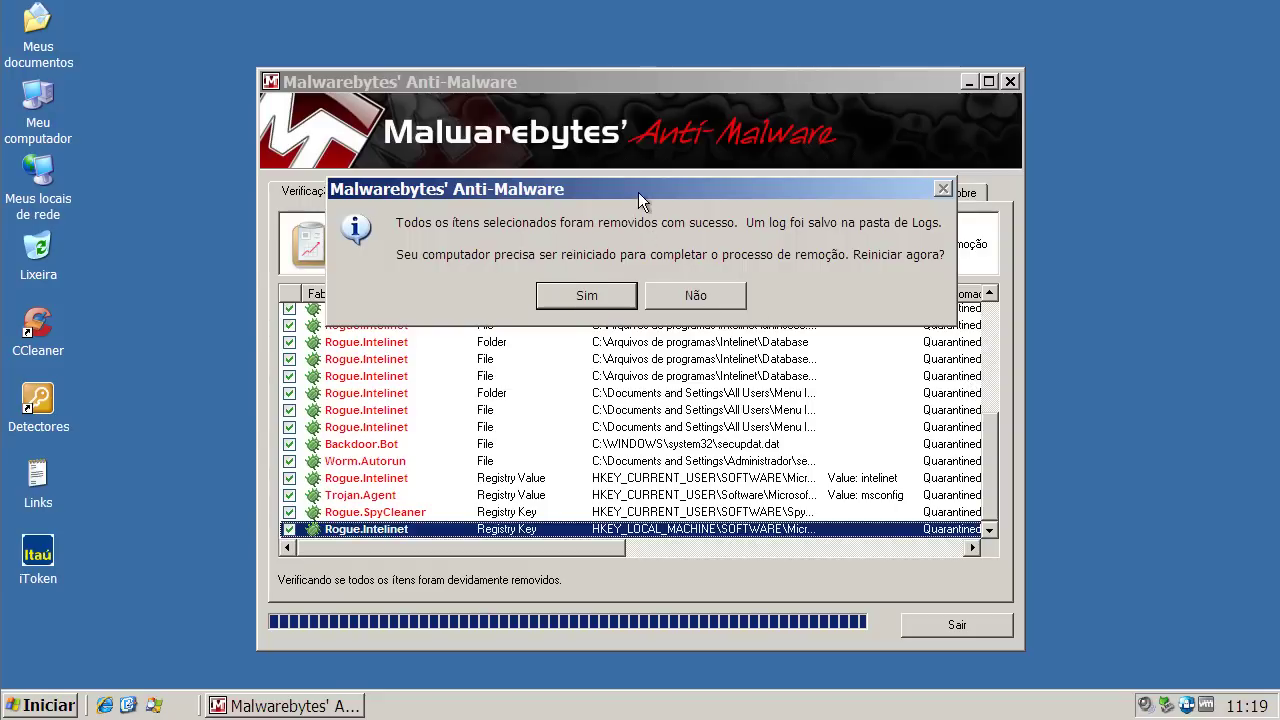
{"action": "left_click_drag", "start_coordinate": [638, 195], "coordinate": [636, 166]}
{"action": "left_click", "coordinate": [593, 266]}
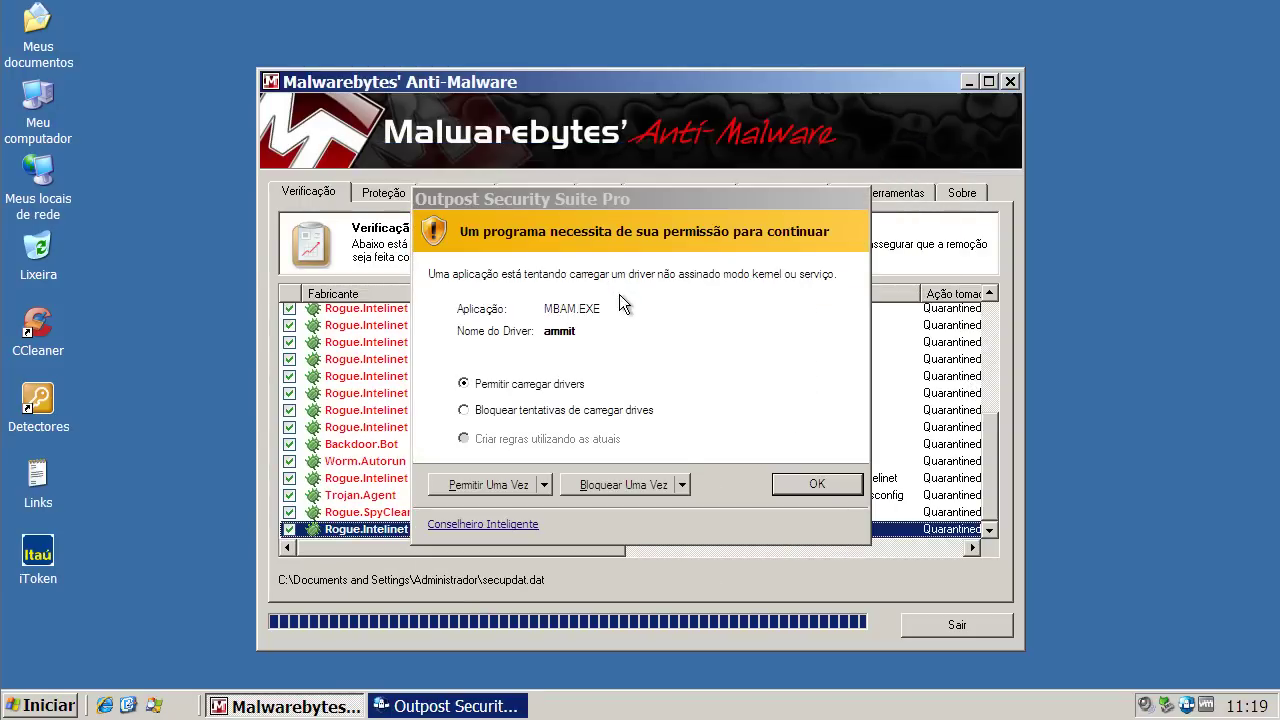
{"action": "left_click", "coordinate": [820, 487]}
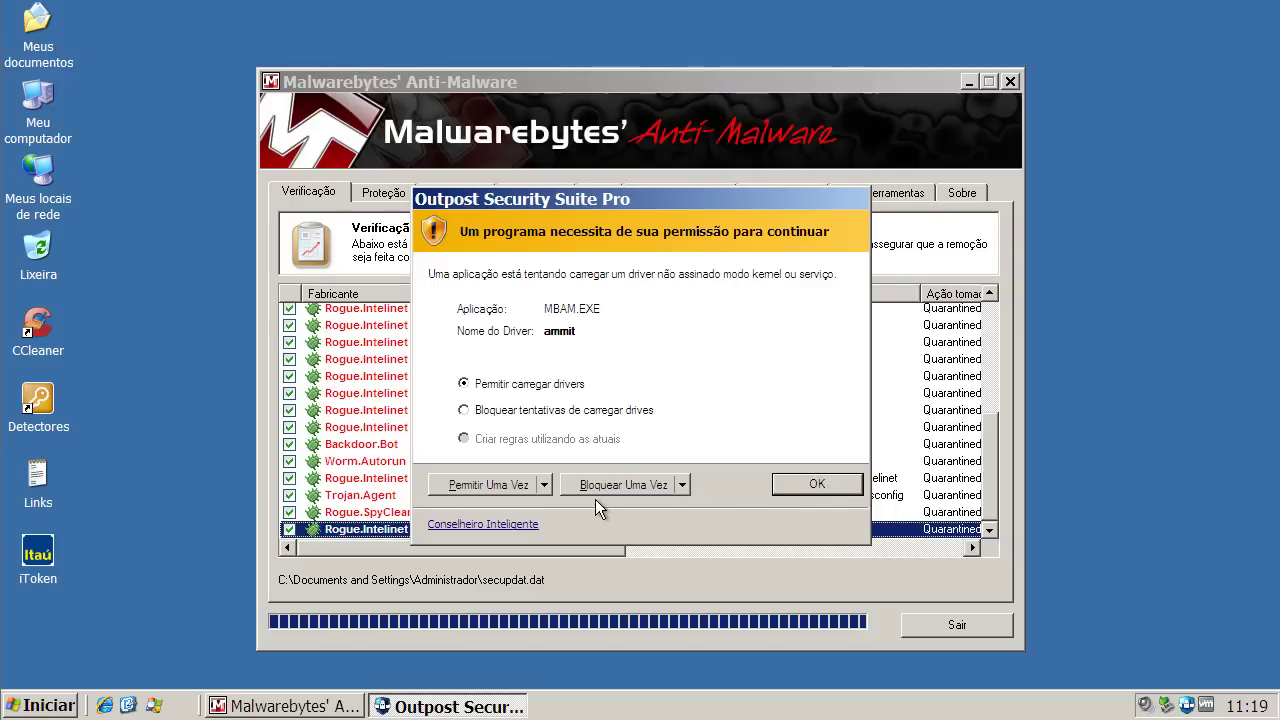
{"action": "left_click", "coordinate": [803, 480]}
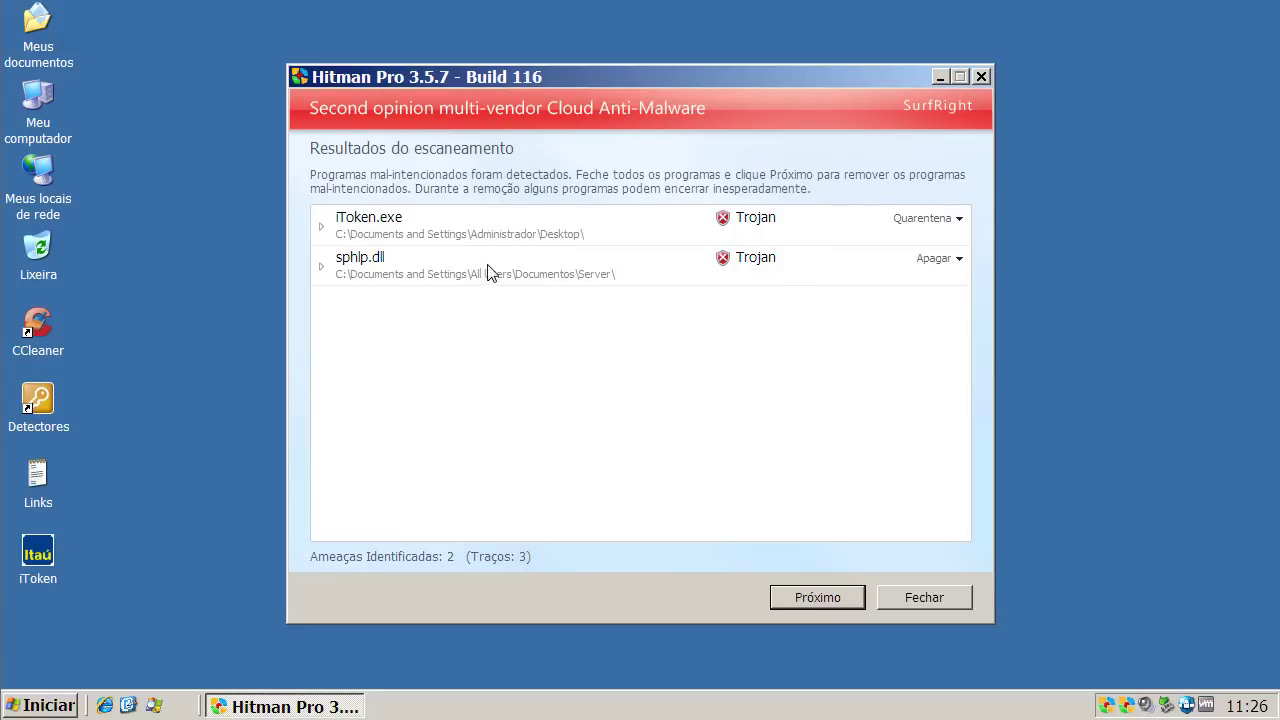
Examine the iToken.exe and sphlp.dll detections in the Hitman Pro scan results and close the program without removing them.
{"action": "left_click", "coordinate": [392, 222]}
{"action": "left_click", "coordinate": [403, 258]}
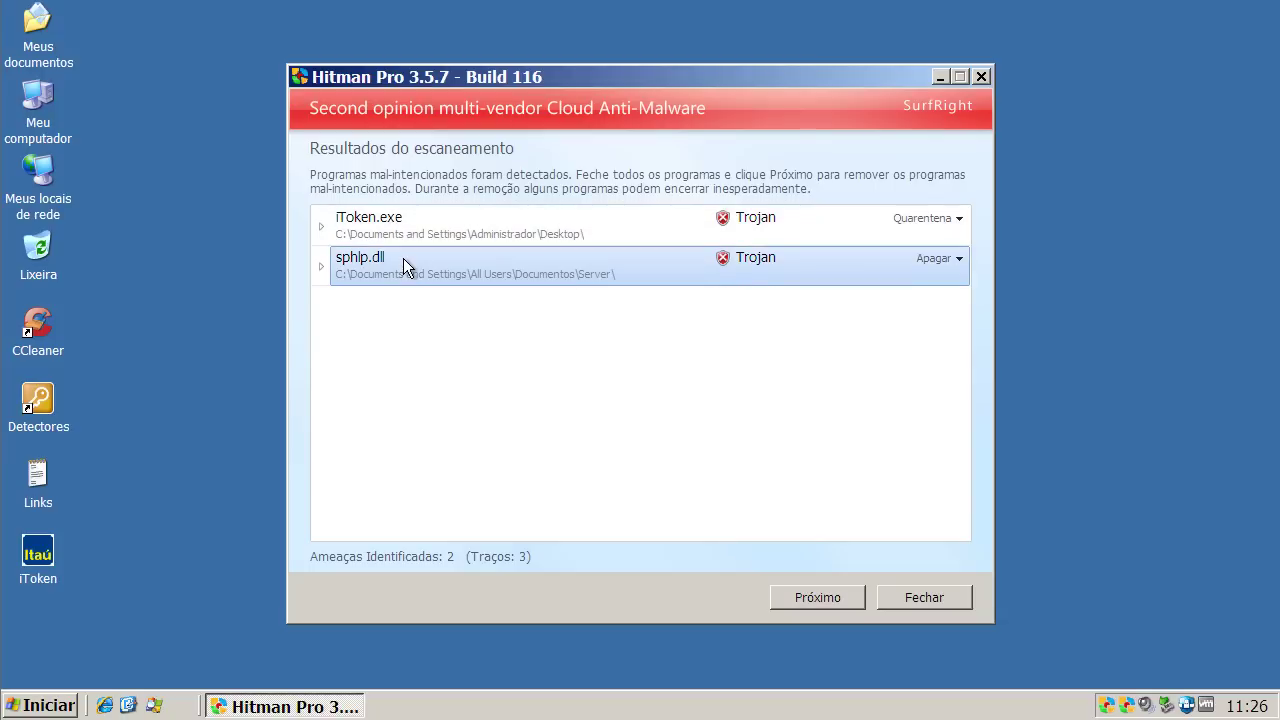
{"action": "left_click", "coordinate": [405, 229]}
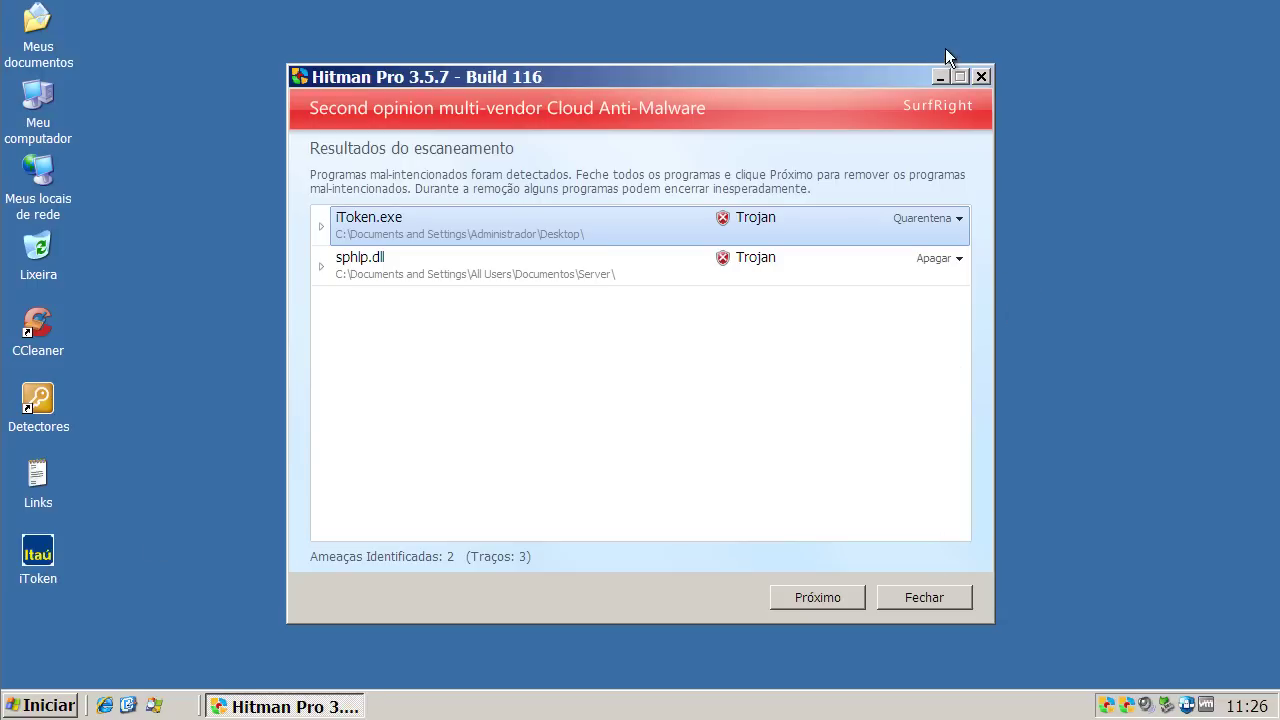
{"action": "left_click", "coordinate": [981, 77]}
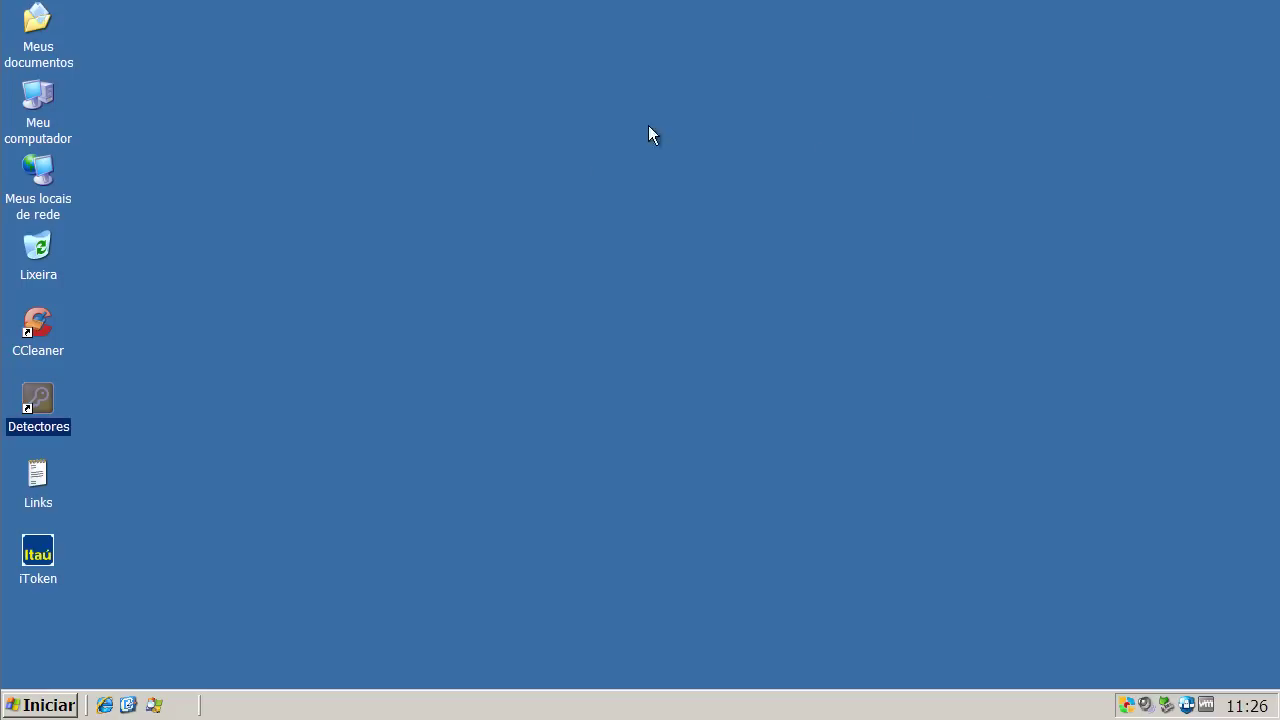
Open the Detectores desktop shortcut and run SAS_78455402 from the Ferramentas folder.
{"action": "double_click", "coordinate": [60, 398]}
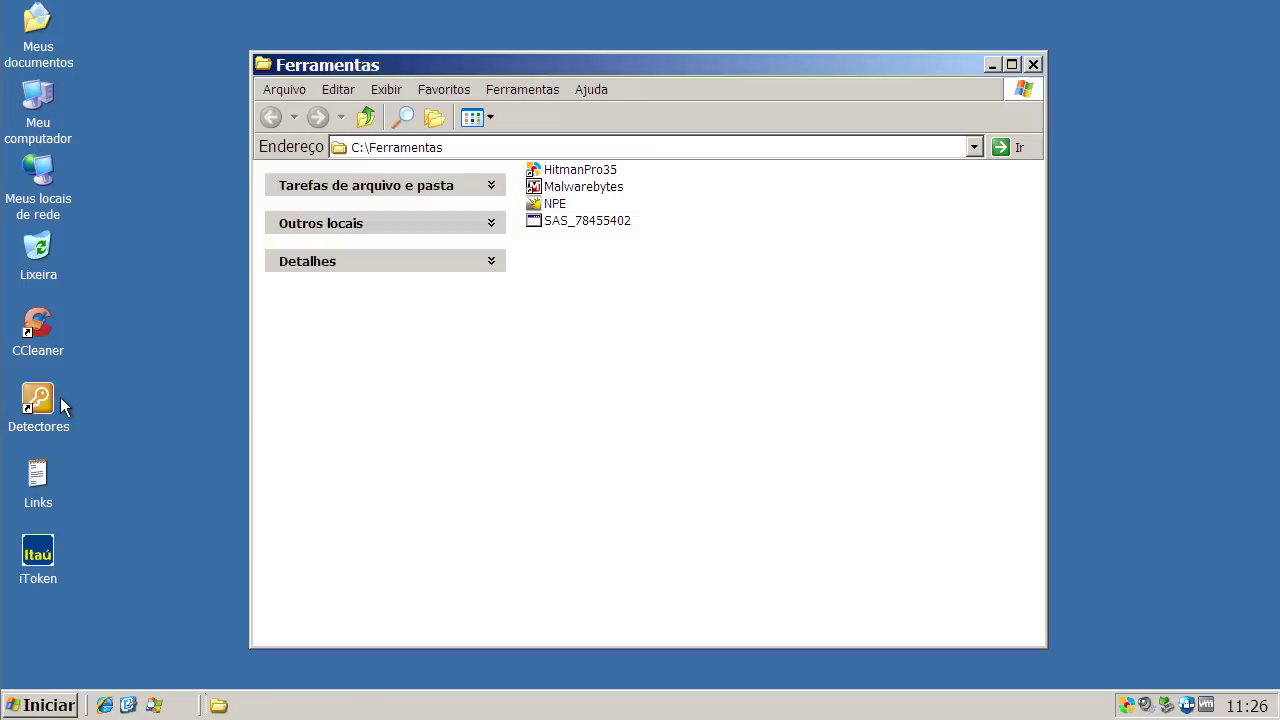
{"action": "left_click", "coordinate": [626, 222]}
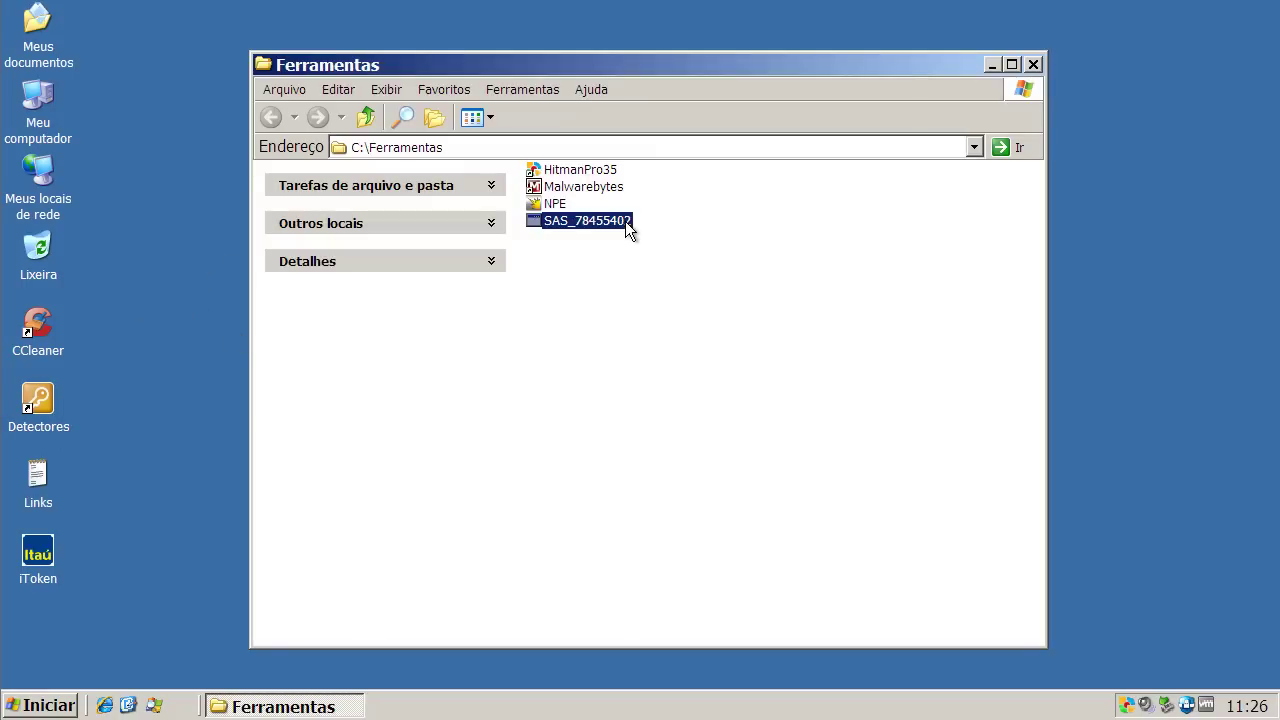
{"action": "left_click", "coordinate": [625, 221]}
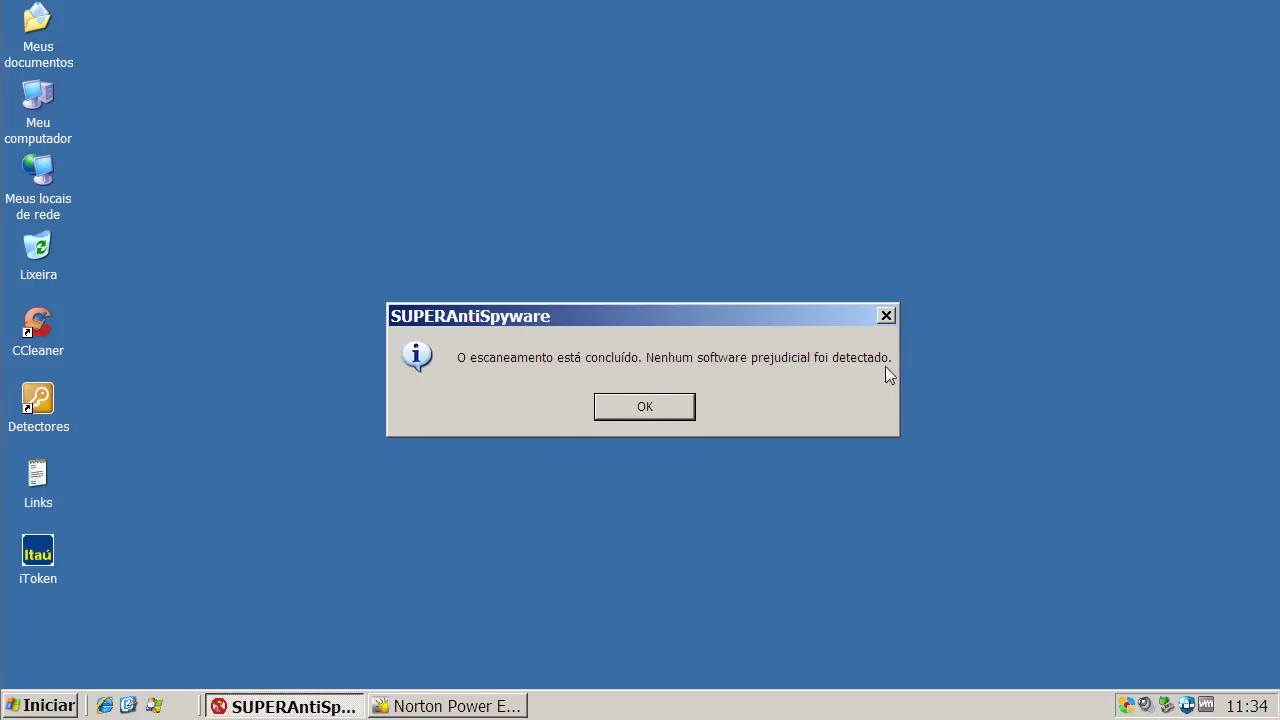
Dismiss the SUPERAntiSpyware scan completion message and exit SUPERAntiSpyware Free Edition.
{"action": "left_click", "coordinate": [639, 410]}
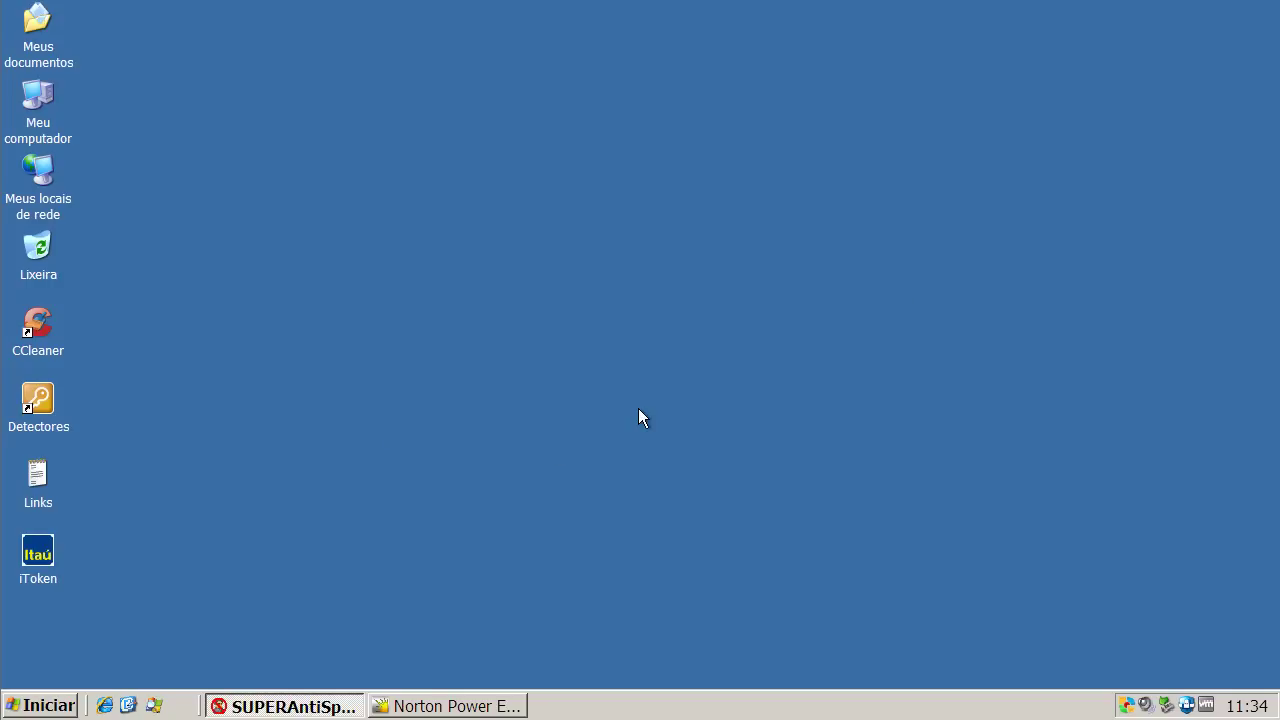
{"action": "left_click", "coordinate": [343, 705]}
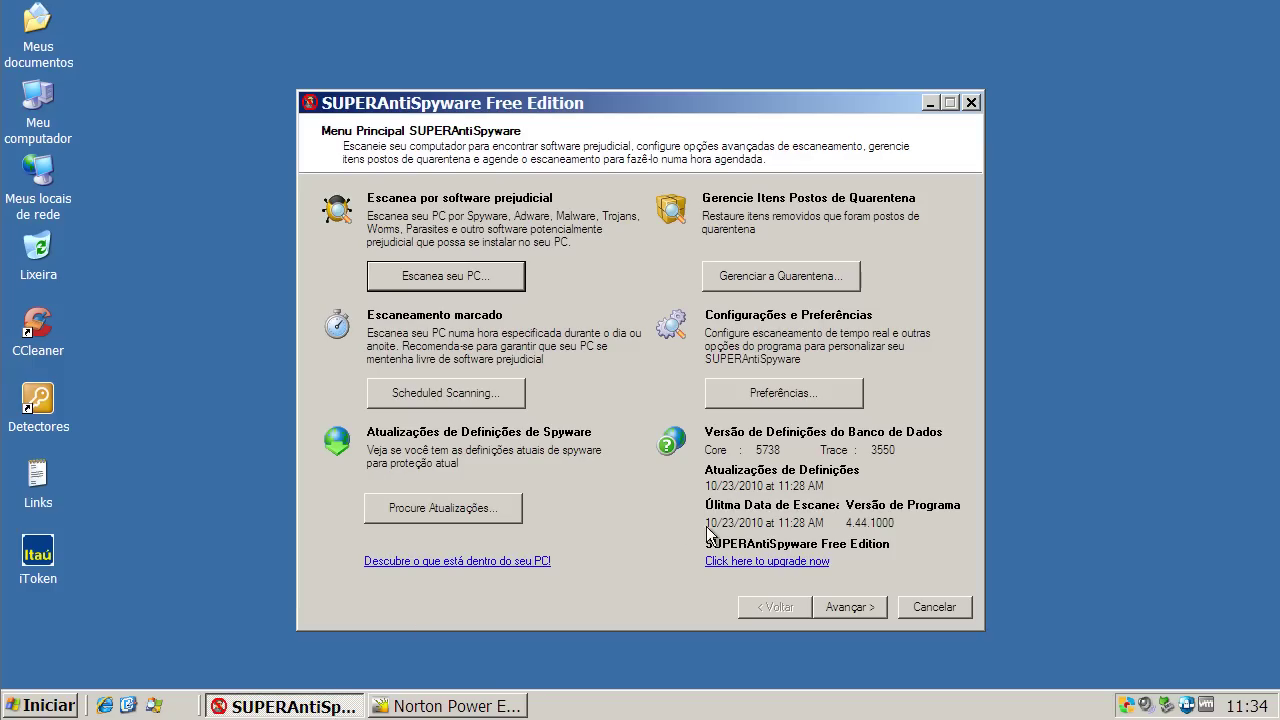
{"action": "left_click", "coordinate": [920, 607]}
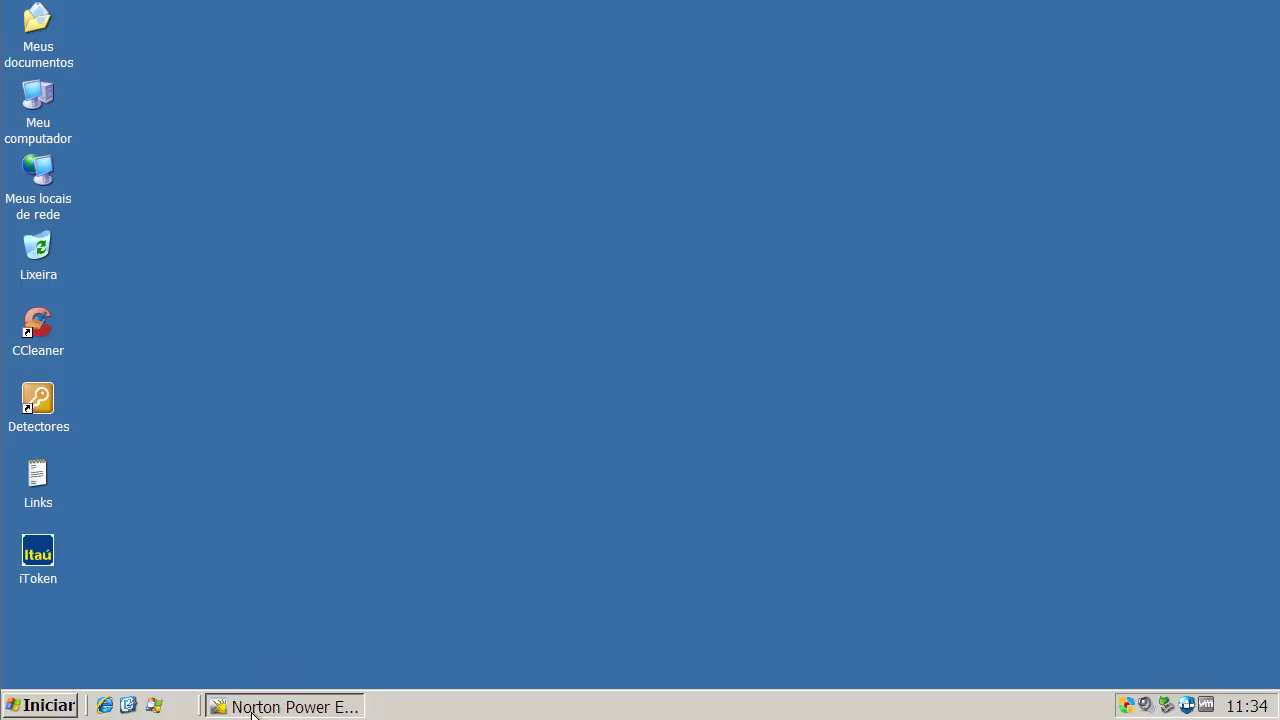
View and close the completed Norton Power Eraser scan, and open the Outpost Security Suite Pro main window.
{"action": "left_click", "coordinate": [252, 708]}
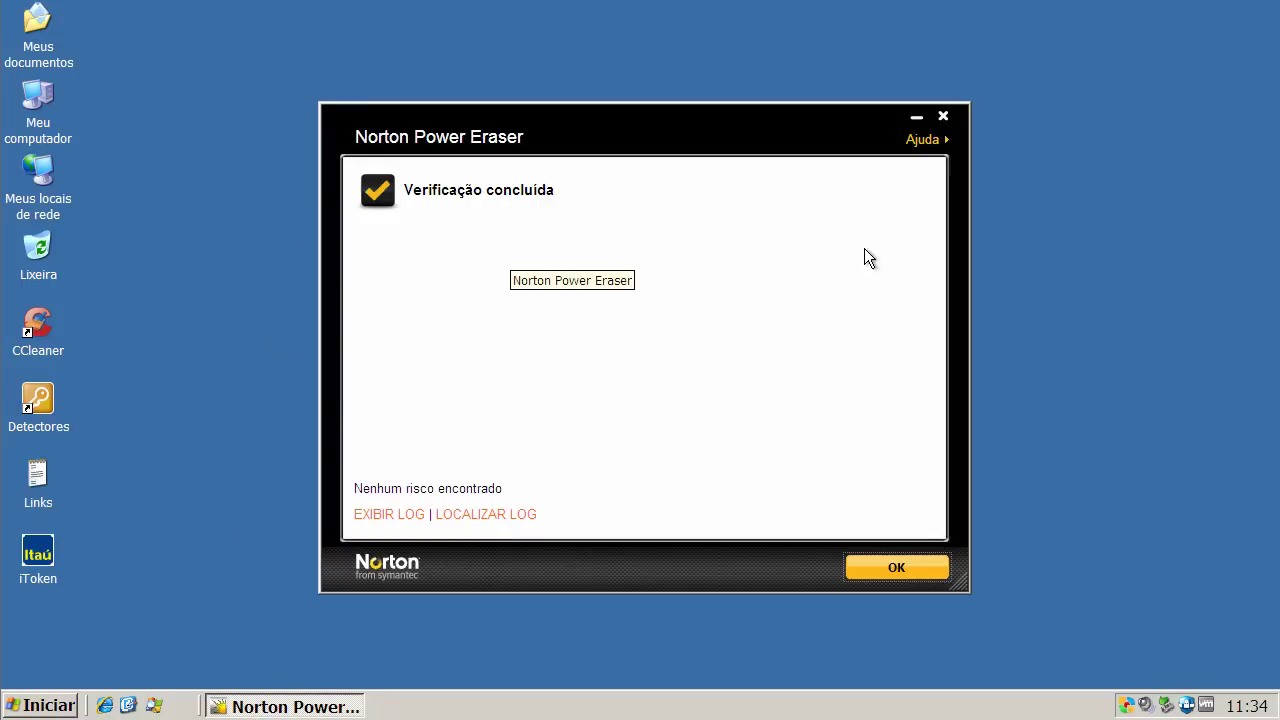
{"action": "left_click", "coordinate": [943, 116]}
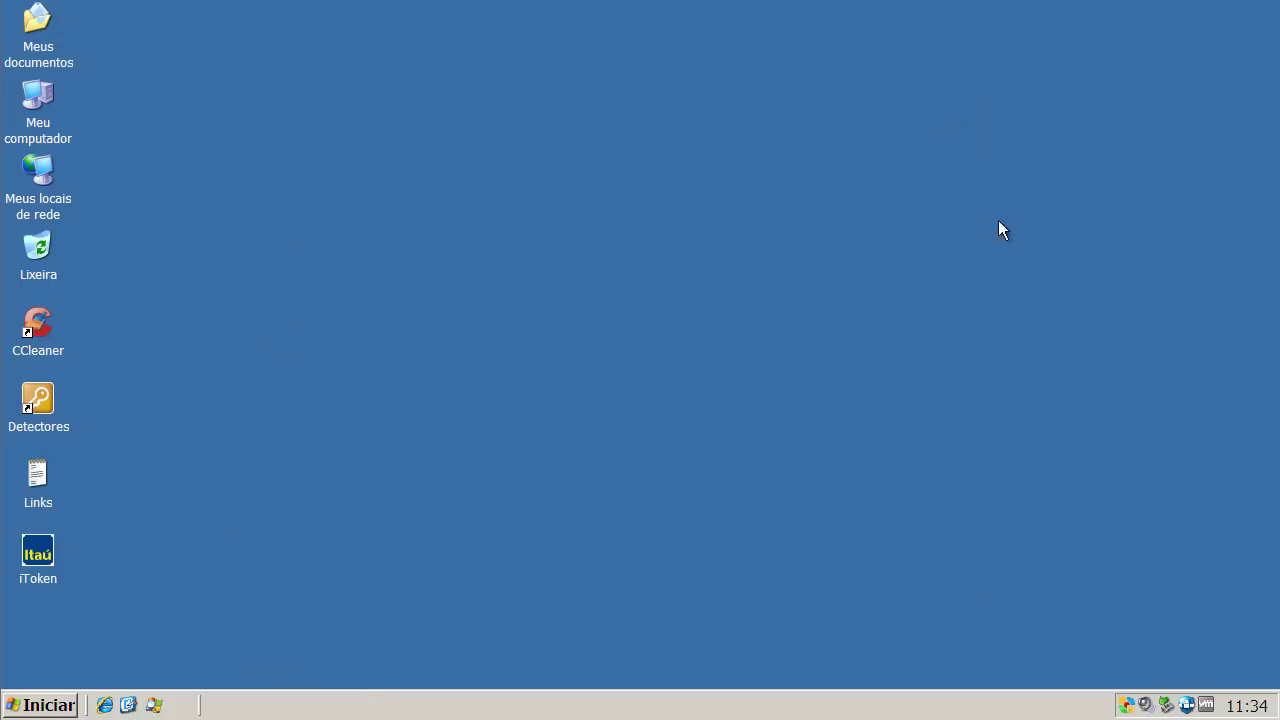
{"action": "double_click", "coordinate": [1187, 707]}
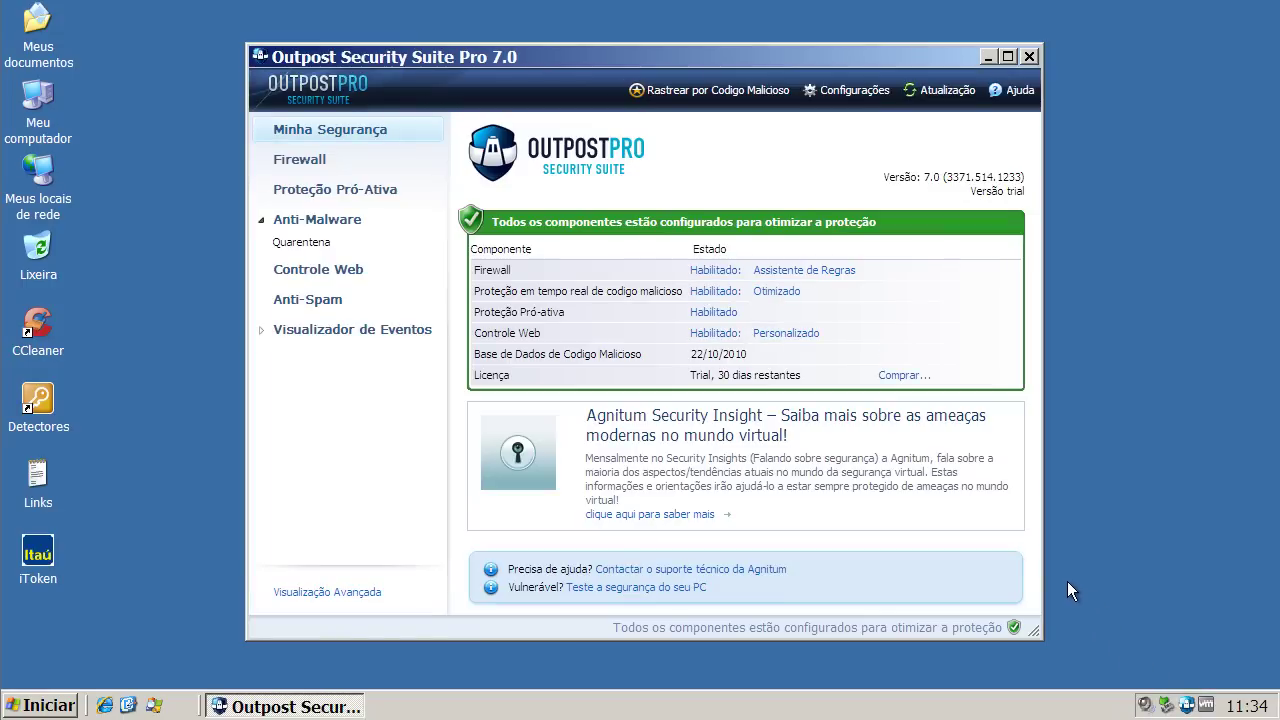